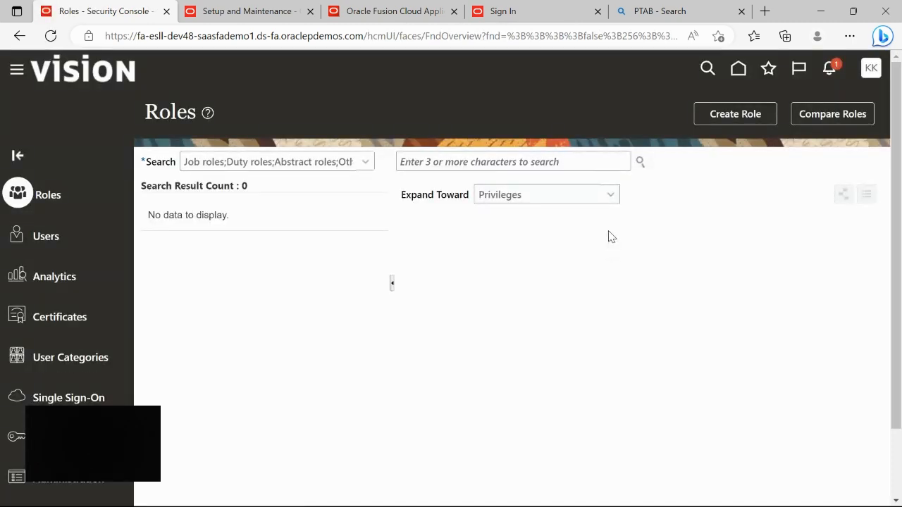
- Go to the User Accounts page and enter a user's name in the search field
left_click(44, 210)
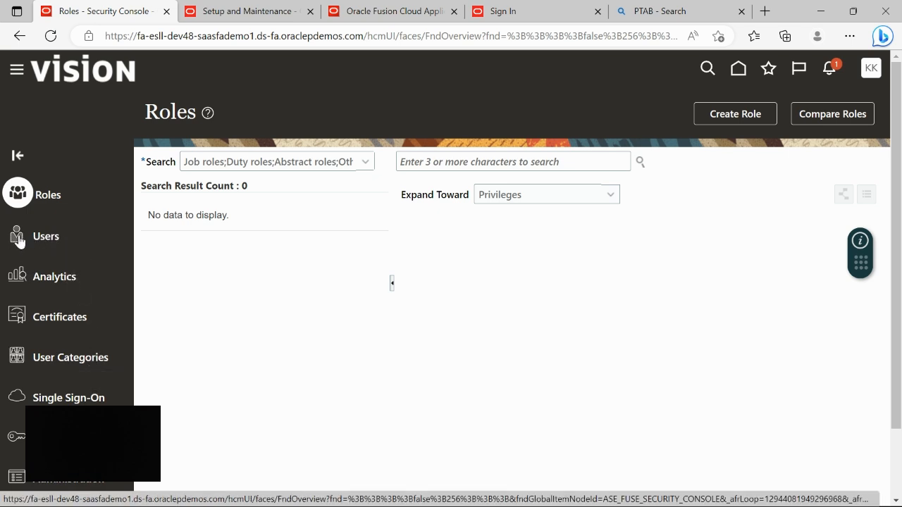
left_click(55, 238)
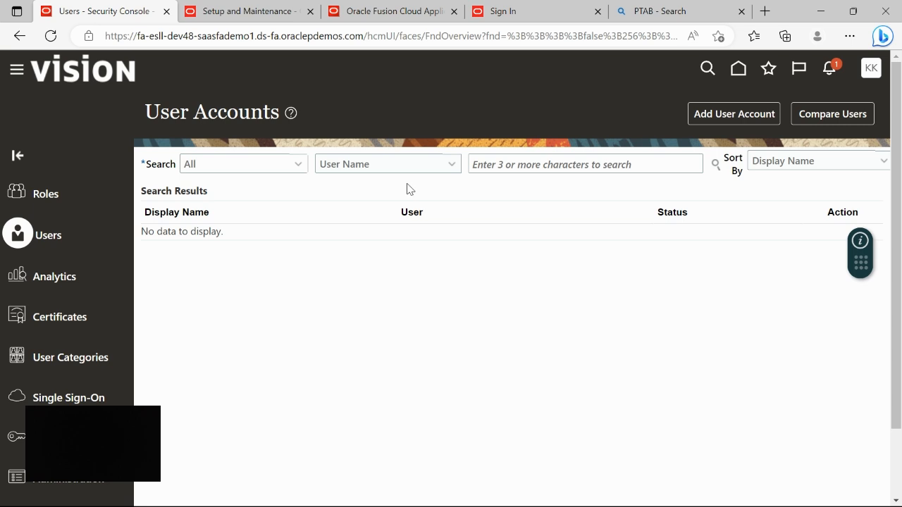
left_click(473, 164)
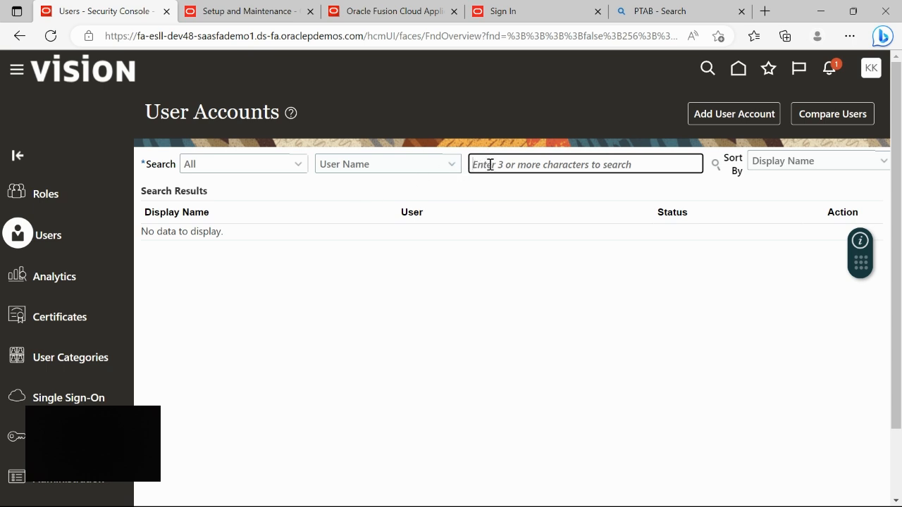
type("K")
type("ev")
type("in")
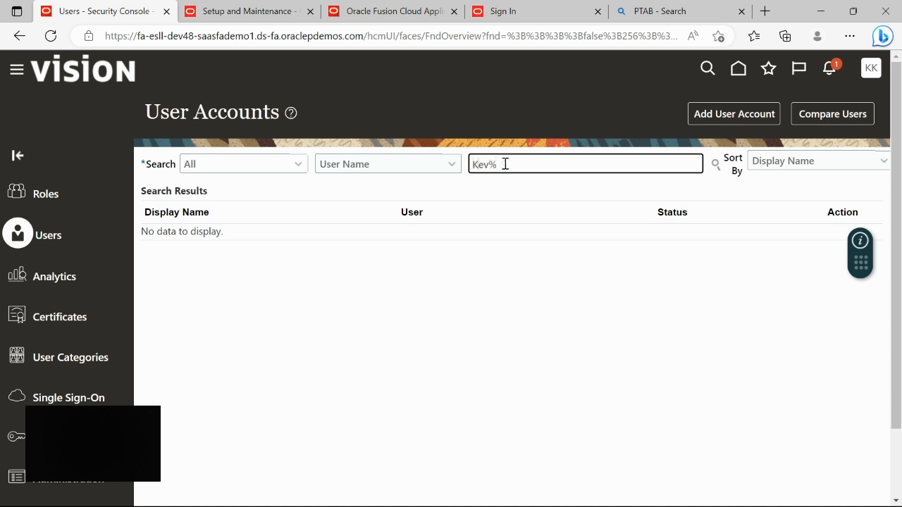
key("shift+Left")
key("shift+Left")
key("shift+Left")
type("Roth")
- Search users by an existing user's first name, then clear the search field
key("shift+Left")
key("shift+Left")
key("shift+Left")
key("shift+Left")
key("shift+Left")
key("BackSpace")
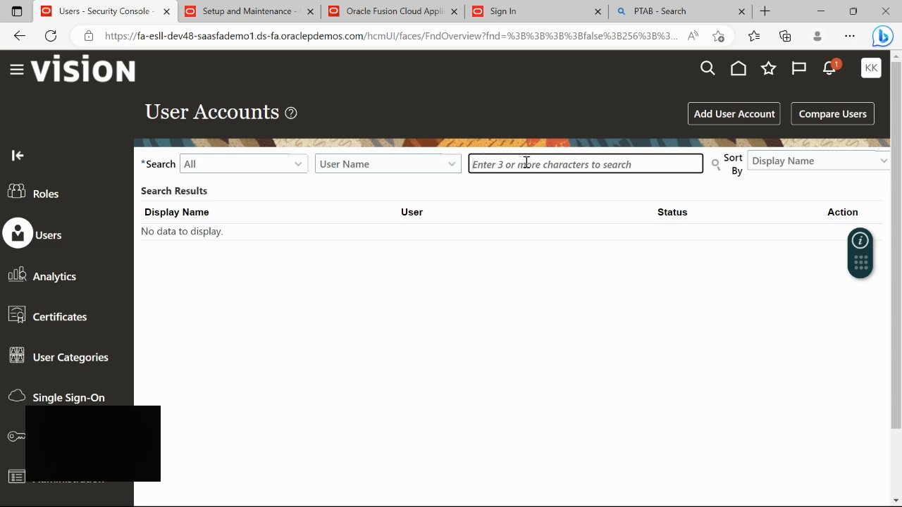
type("Kevin")
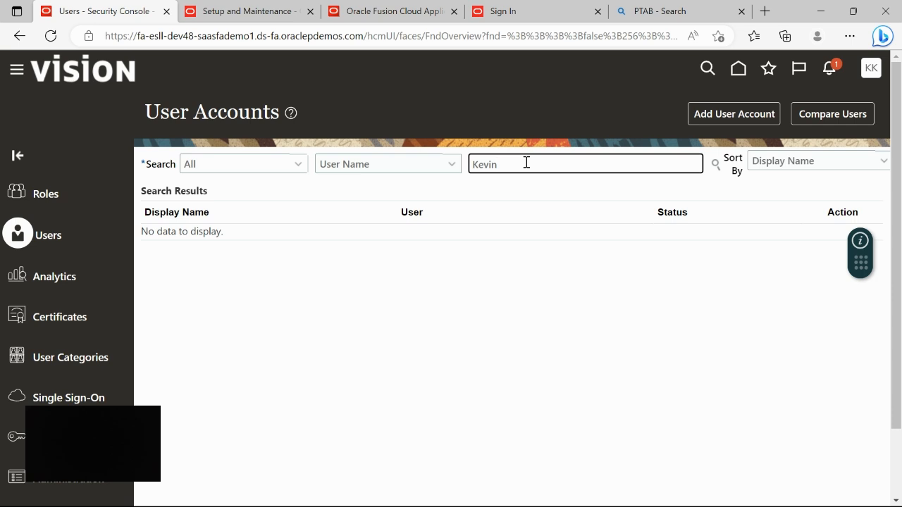
key("Return")
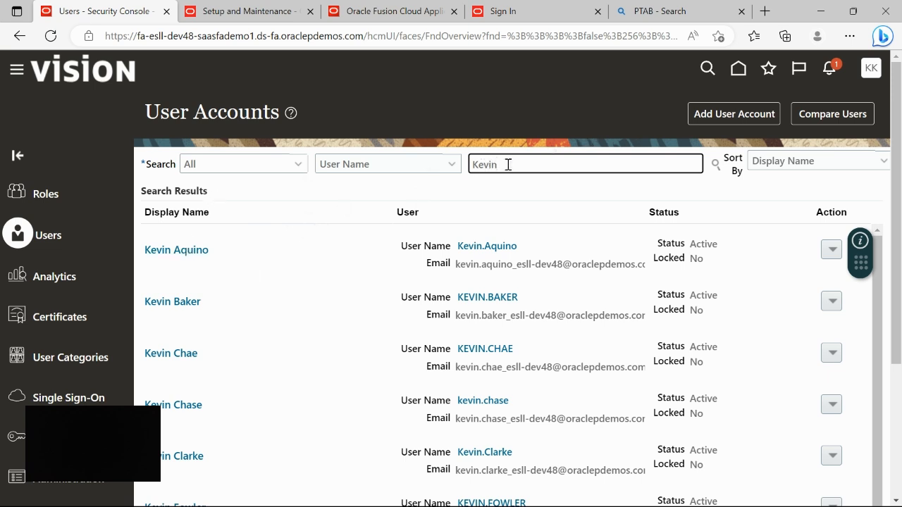
key("BackSpace")
key("BackSpace")
key("BackSpace")
key("BackSpace")
key("BackSpace")
left_click(526, 119)
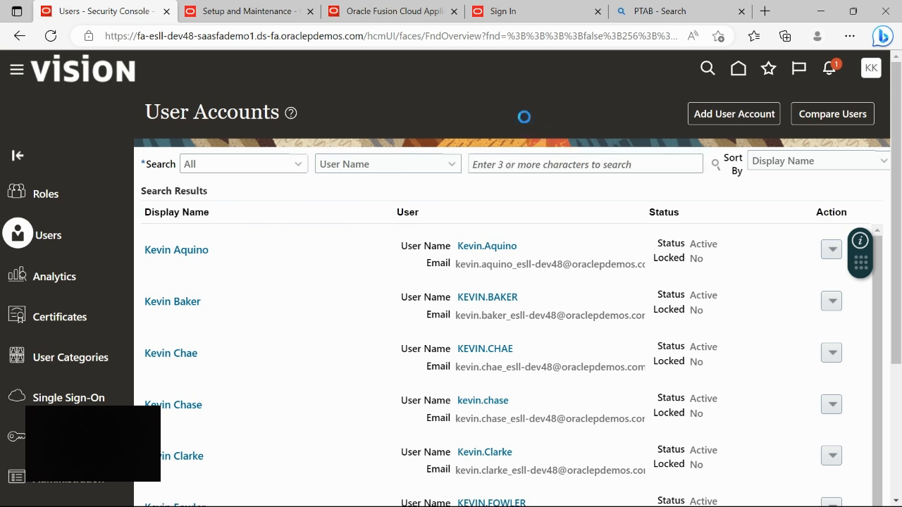
left_click(535, 166)
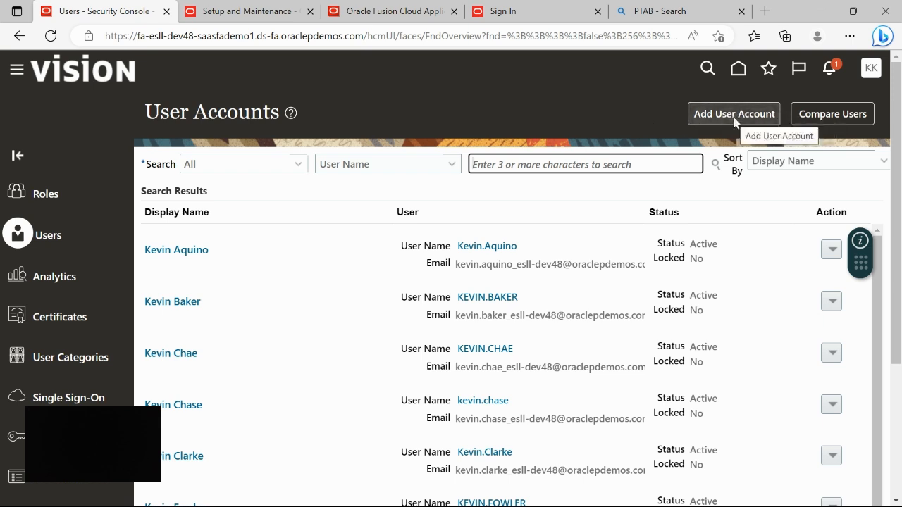
- Begin a new user account with person type Worker and user category DEFAULT
left_click(735, 121)
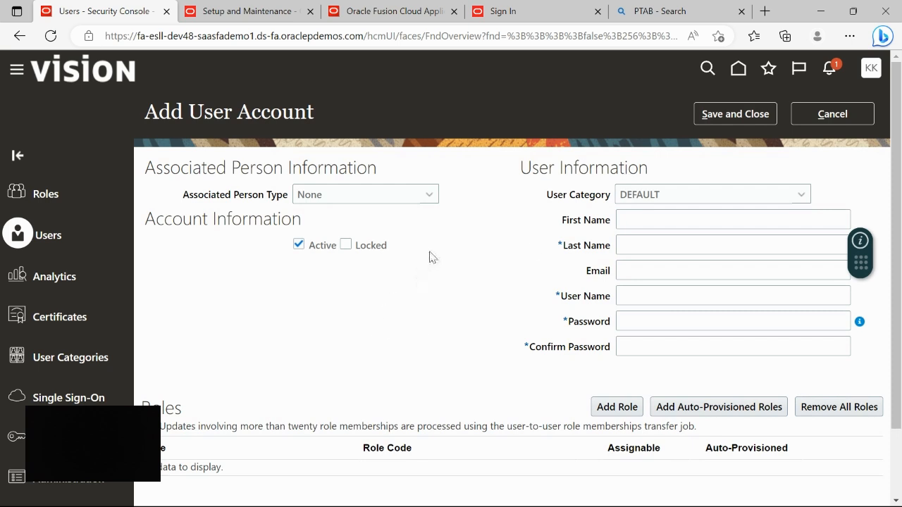
left_click(431, 196)
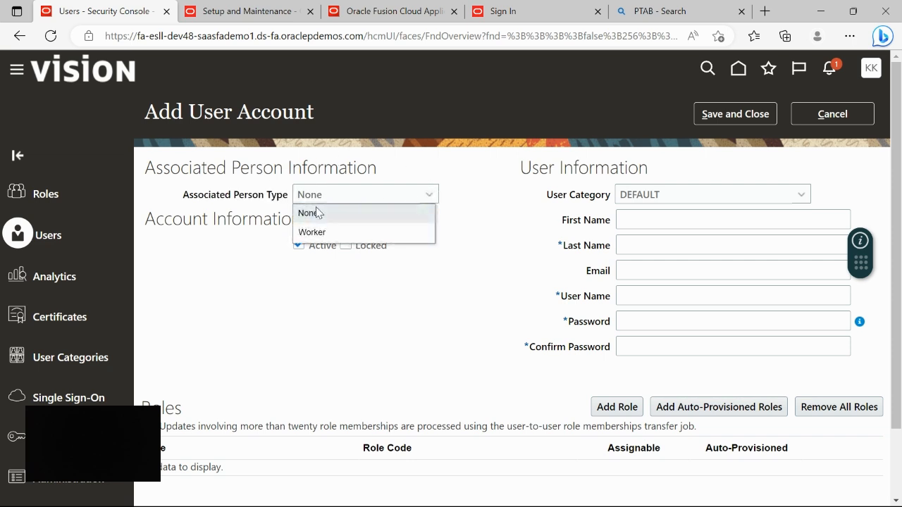
left_click(360, 233)
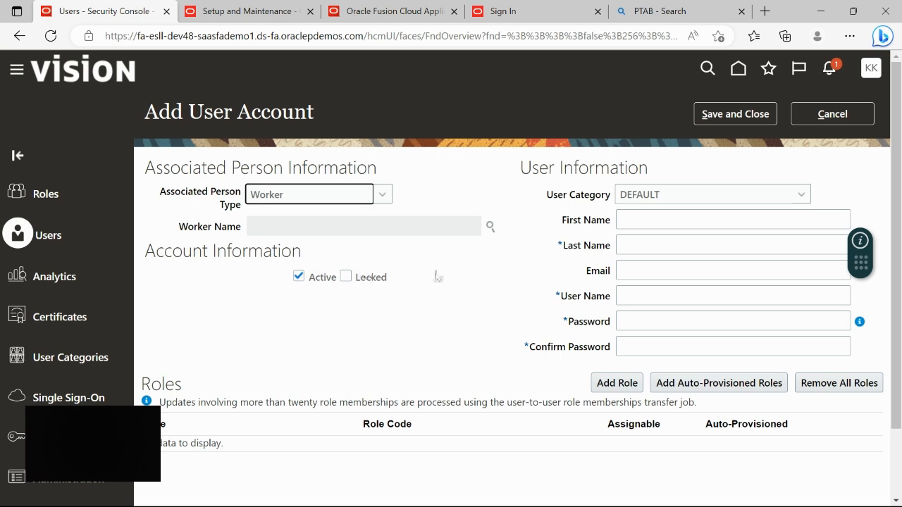
left_click(801, 196)
left_click(653, 215)
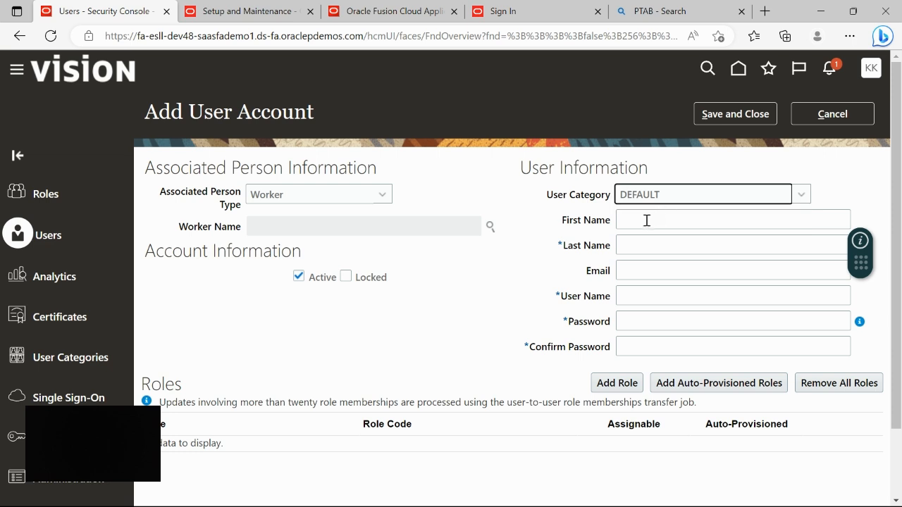
- Enter the new user's first name, last name and e-mail address
left_click(647, 221)
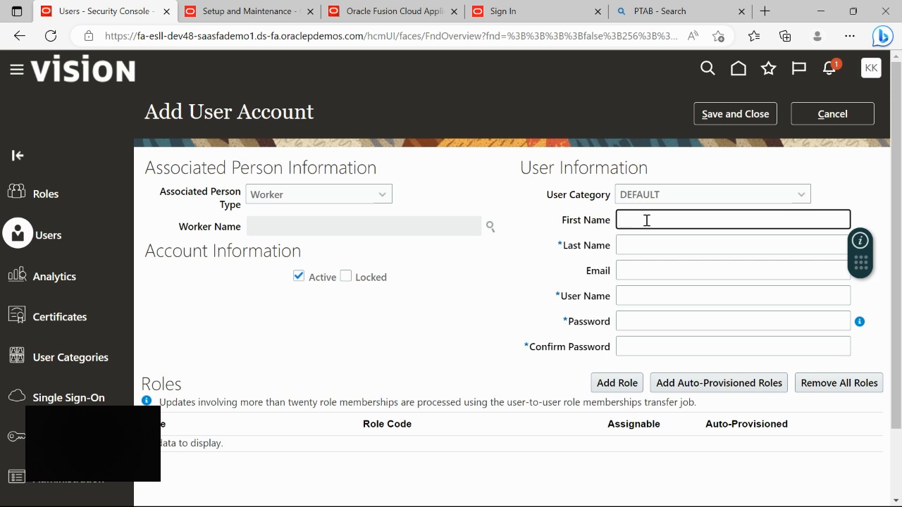
left_click(634, 243)
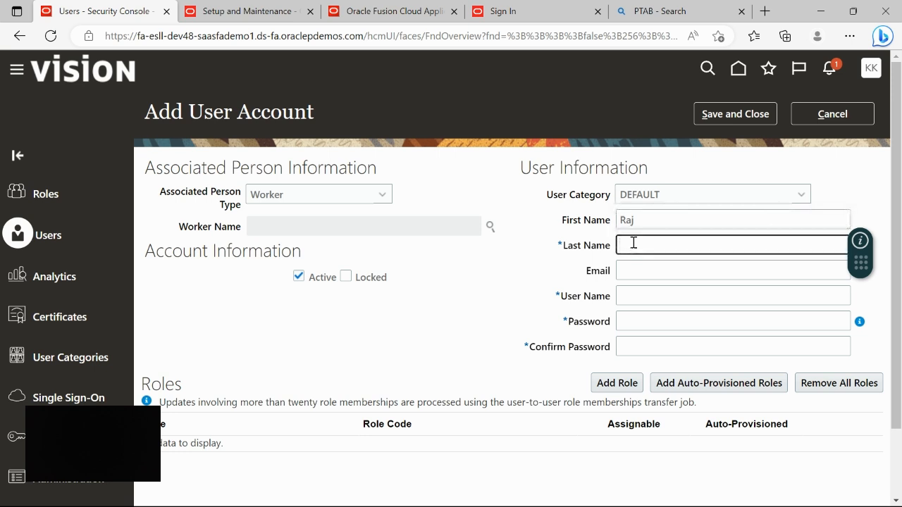
left_click(627, 267)
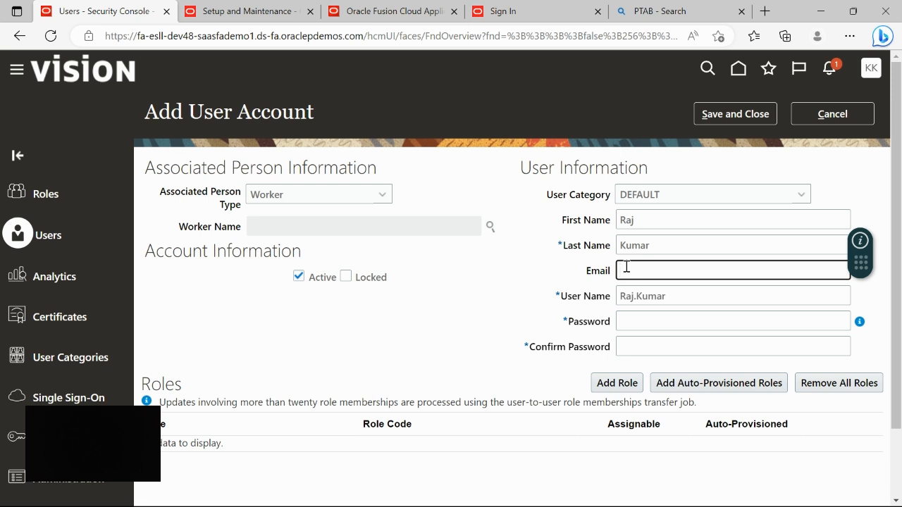
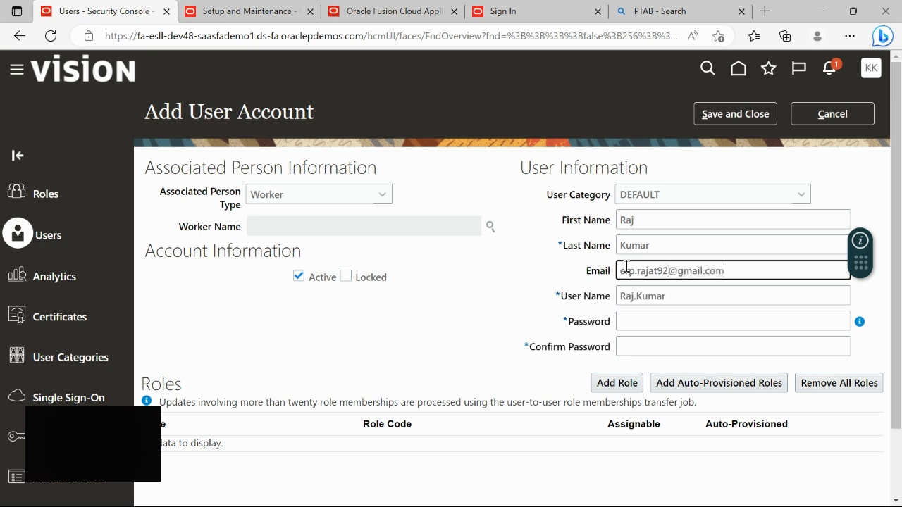
- Enter the account password and confirm it, then move down to Roles
left_click(665, 322)
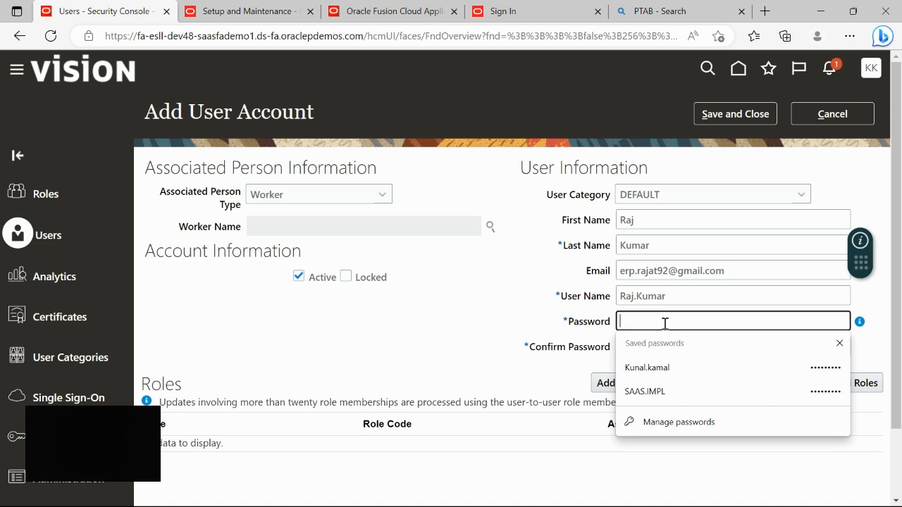
type("W")
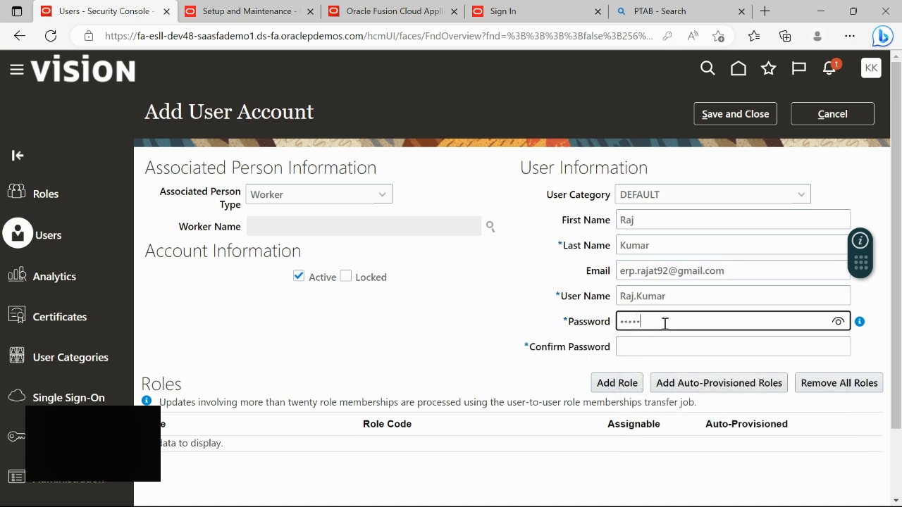
key("Tab")
type("W")
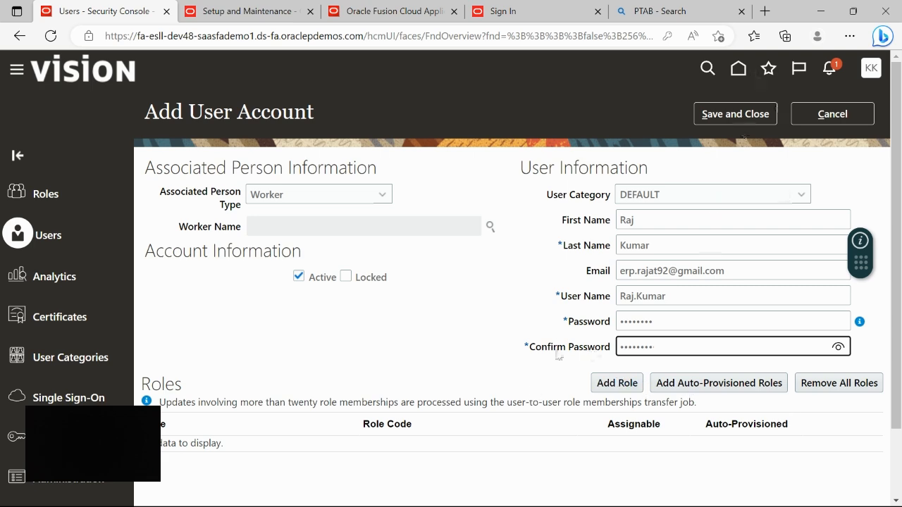
scroll(557, 345, "down", 1)
scroll(557, 345, "down", 1)
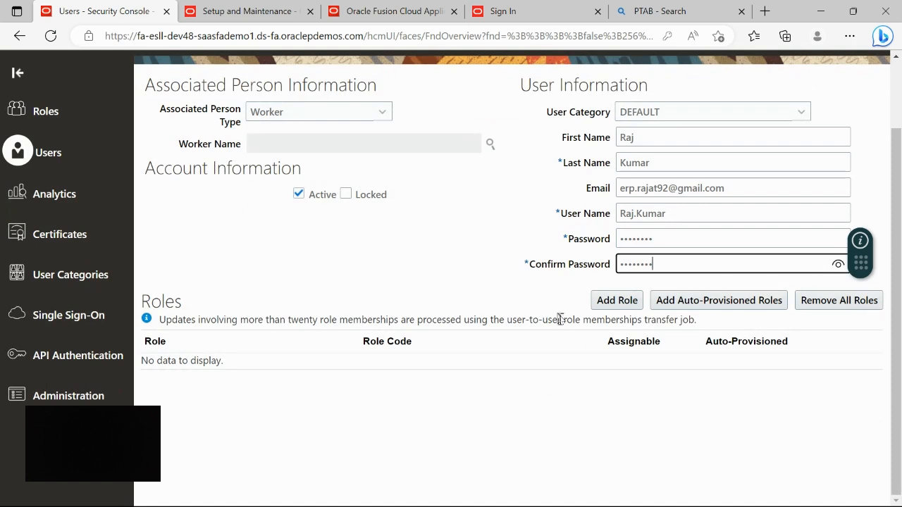
- Search for 'Application Imple' and add the Application Implementation Consultant role
left_click(623, 304)
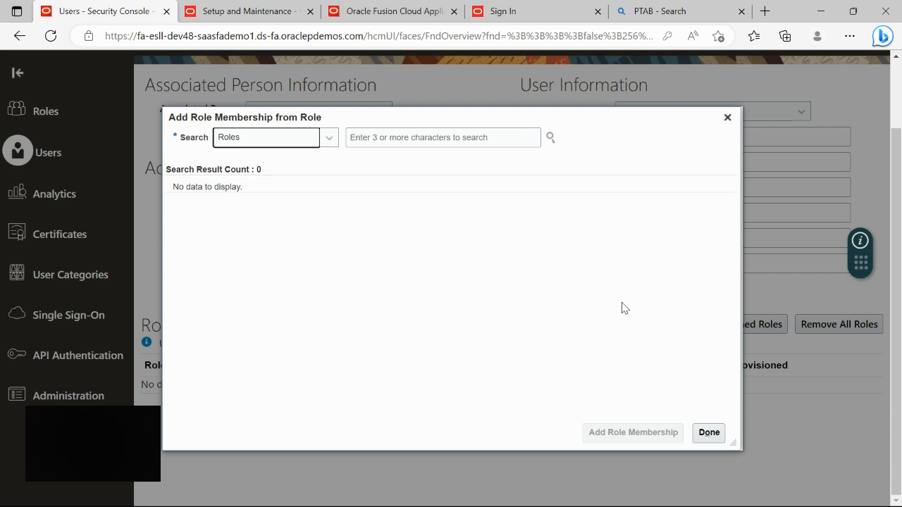
left_click(371, 137)
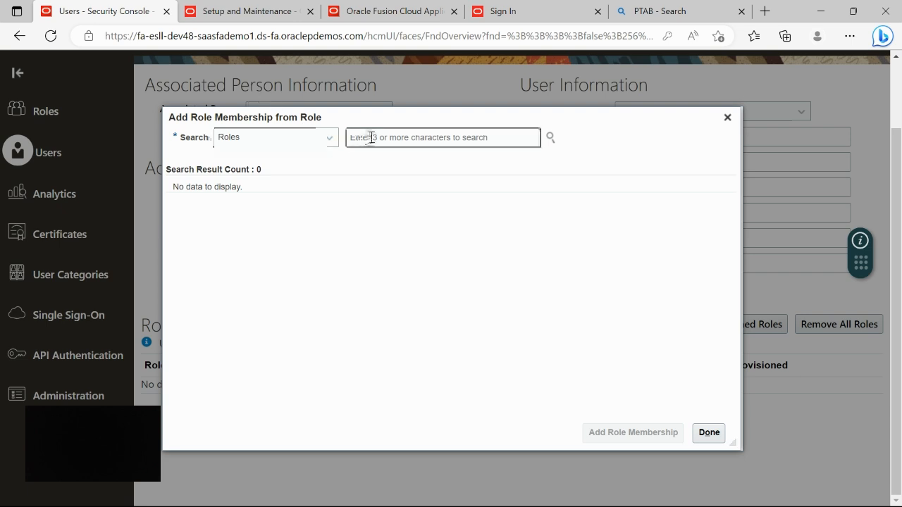
type("A")
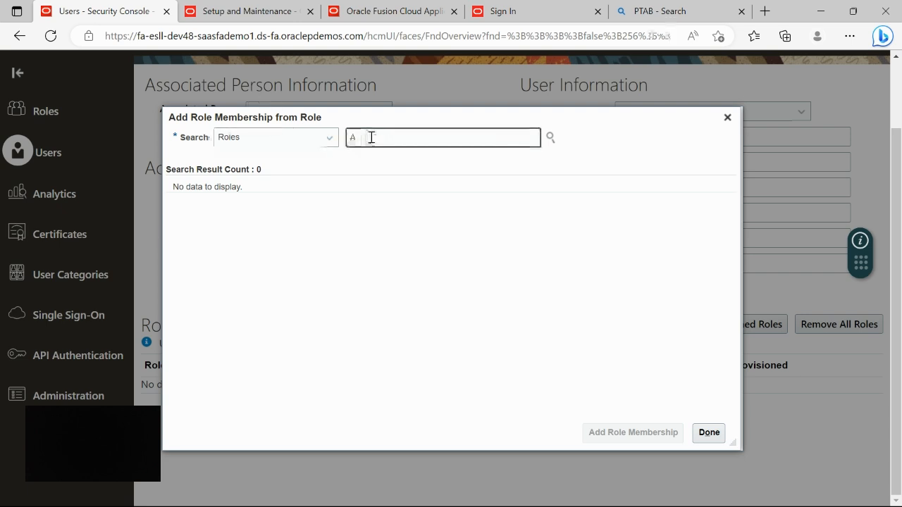
type("pplication")
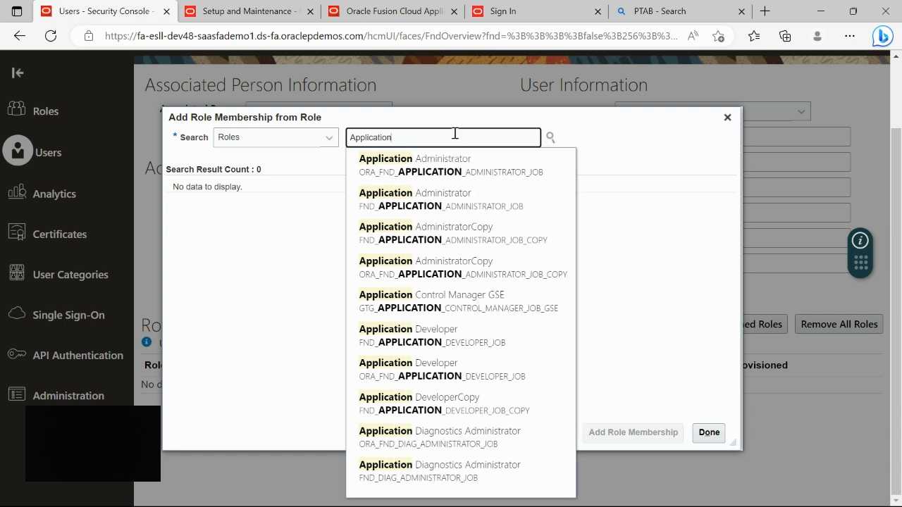
type("Imple")
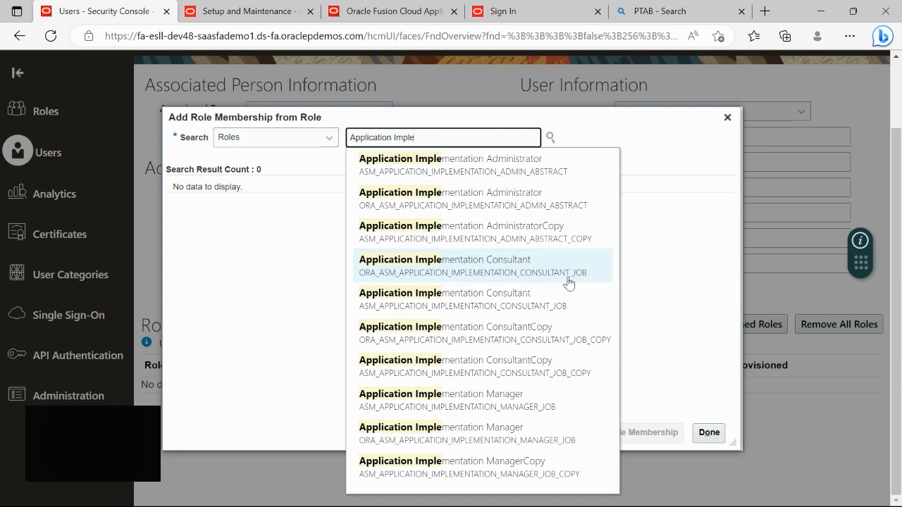
left_click(463, 273)
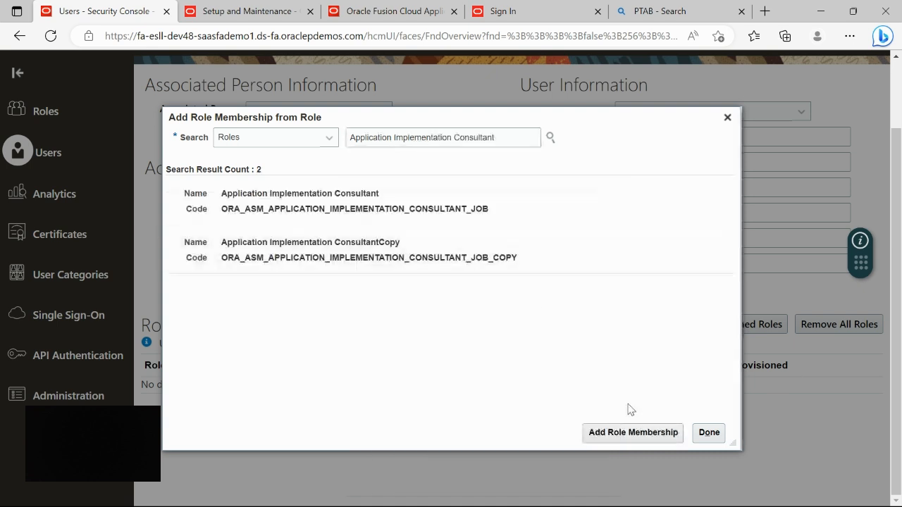
left_click(509, 203)
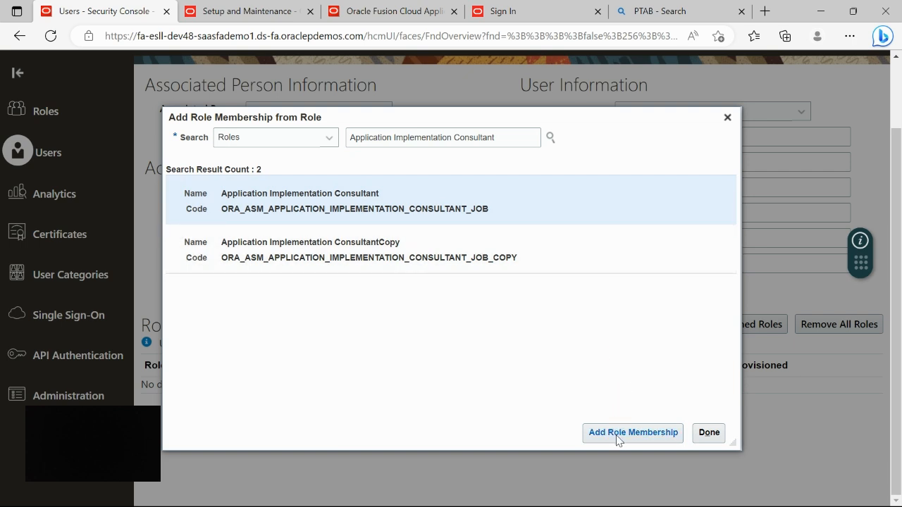
left_click(633, 433)
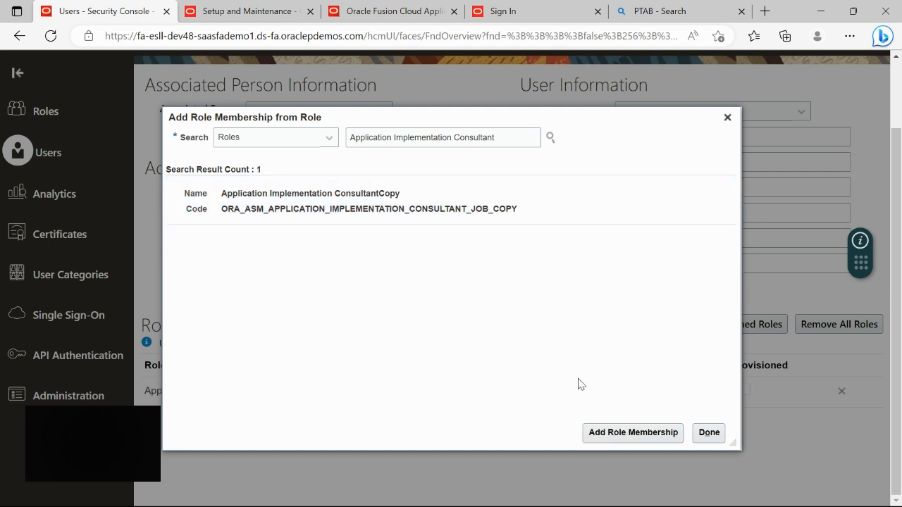
left_click(512, 136)
- Search the roles for '%Security', then narrow the search term to IT
key("BackSpace")
key("BackSpace")
key("BackSpace")
key("BackSpace")
key("BackSpace")
key("BackSpace")
key("BackSpace")
key("BackSpace")
key("BackSpace")
key("BackSpace")
key("BackSpace")
key("BackSpace")
key("BackSpace")
key("BackSpace")
key("BackSpace")
key("BackSpace")
key("BackSpace")
key("BackSpace")
key("BackSpace")
key("BackSpace")
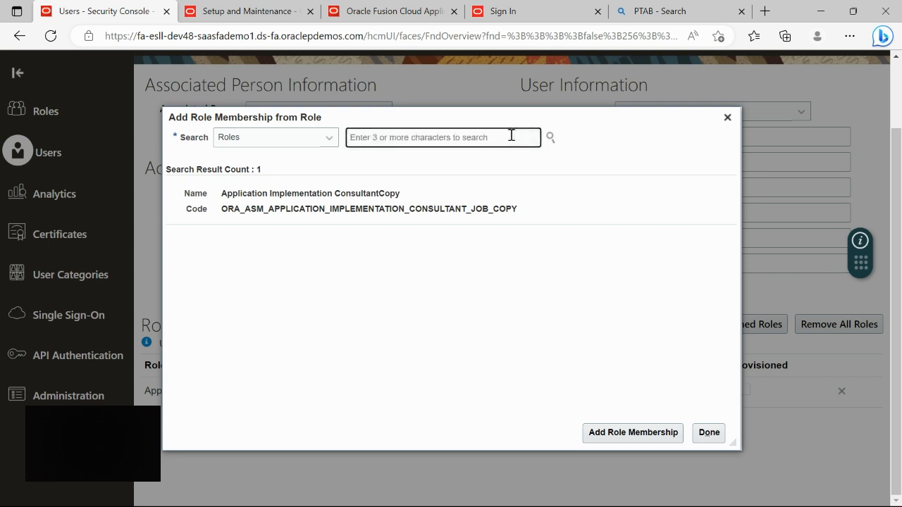
type("%")
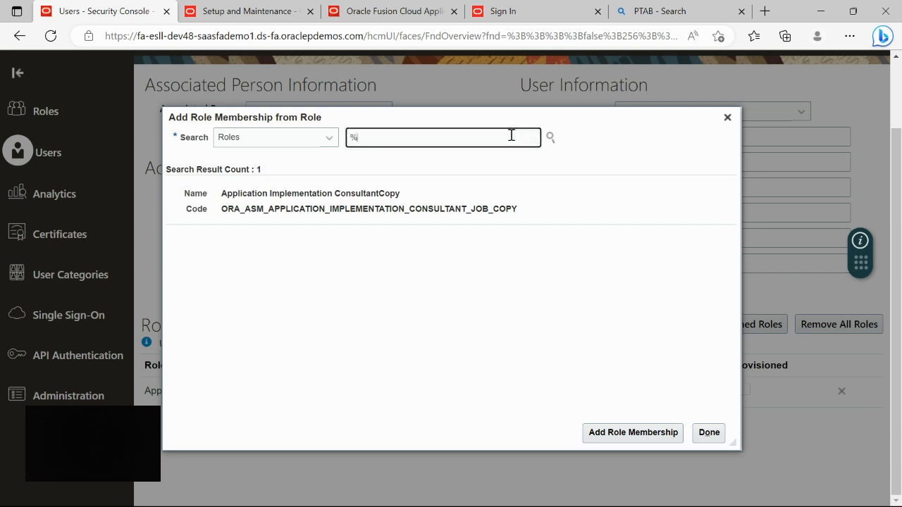
type("Secu")
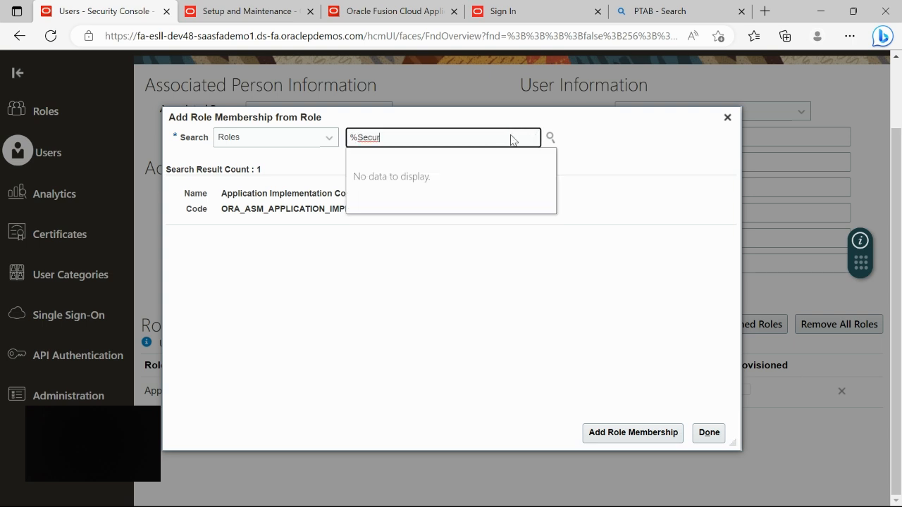
type("r")
left_click(422, 135)
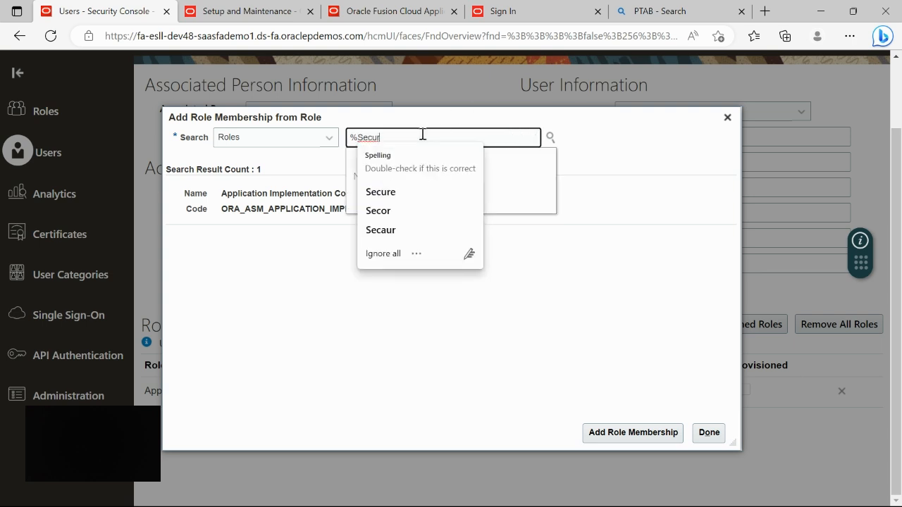
type("ity")
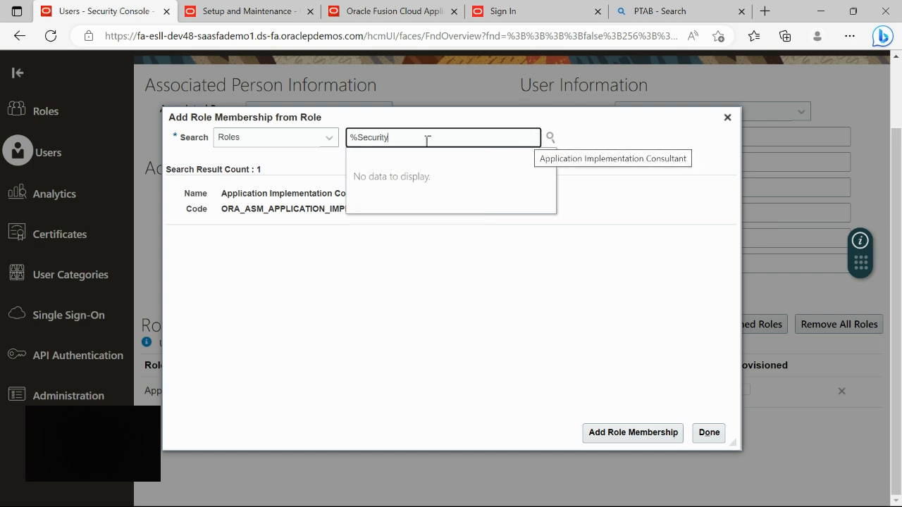
left_click(549, 137)
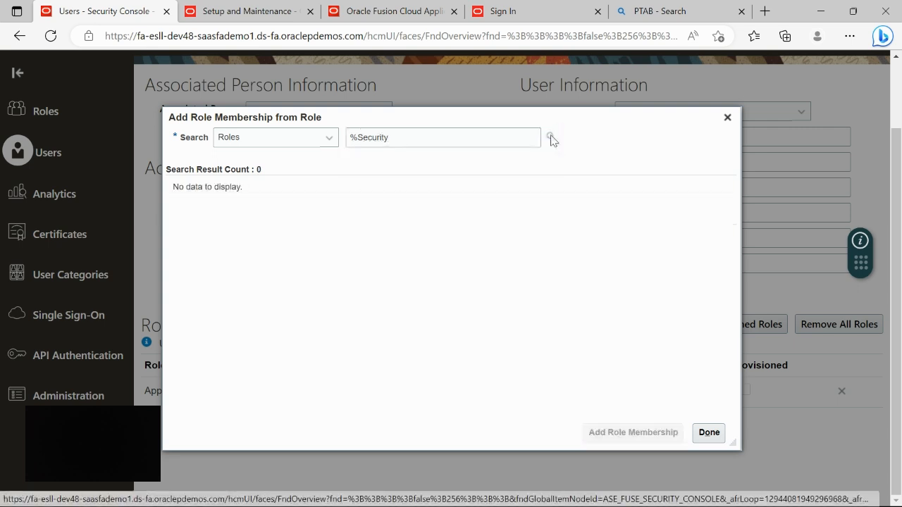
left_click(359, 137)
key("BackSpace")
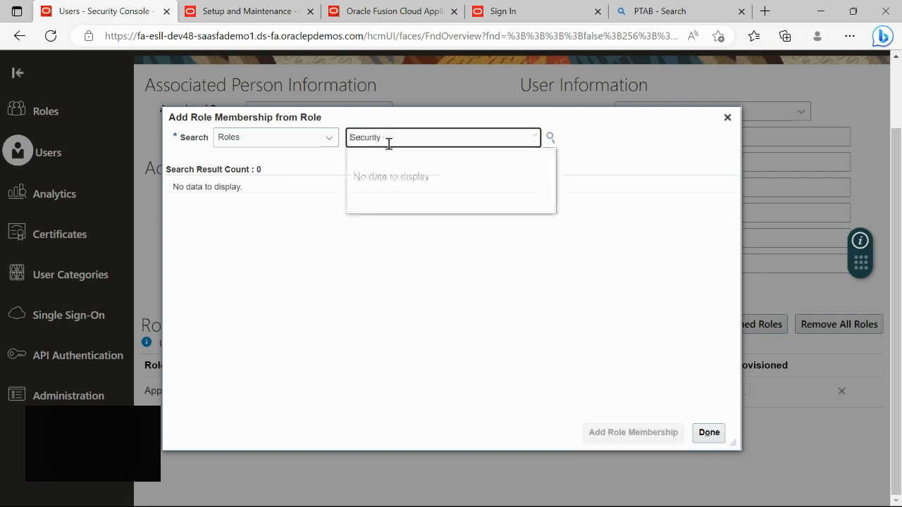
type("IT")
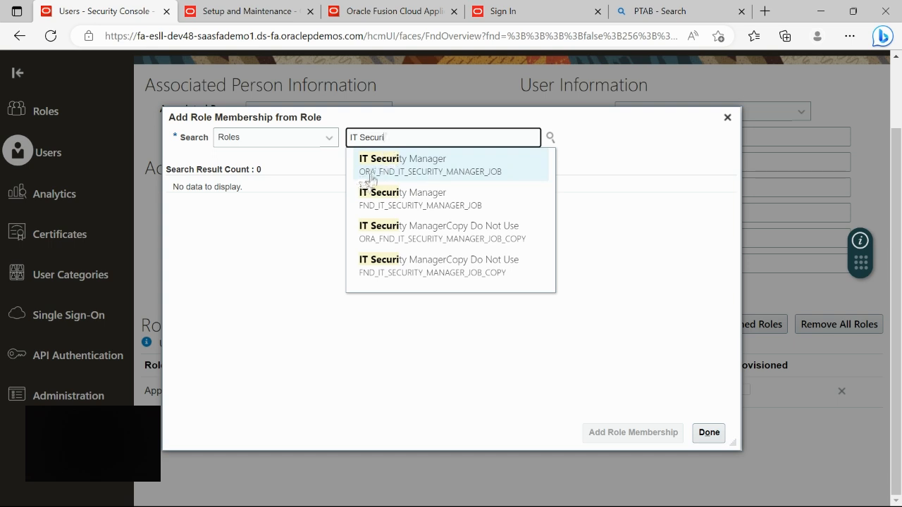
- Add the IT Security Manager role and close the role search
left_click(467, 169)
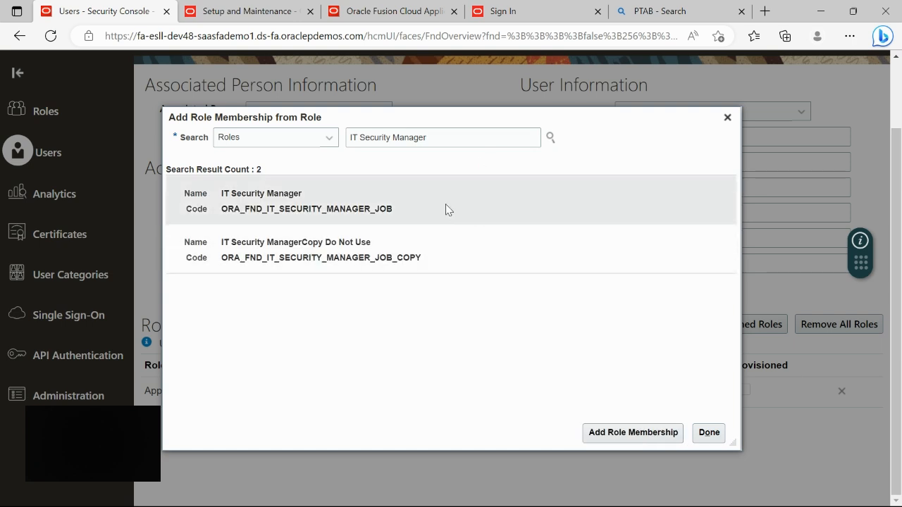
left_click(463, 200)
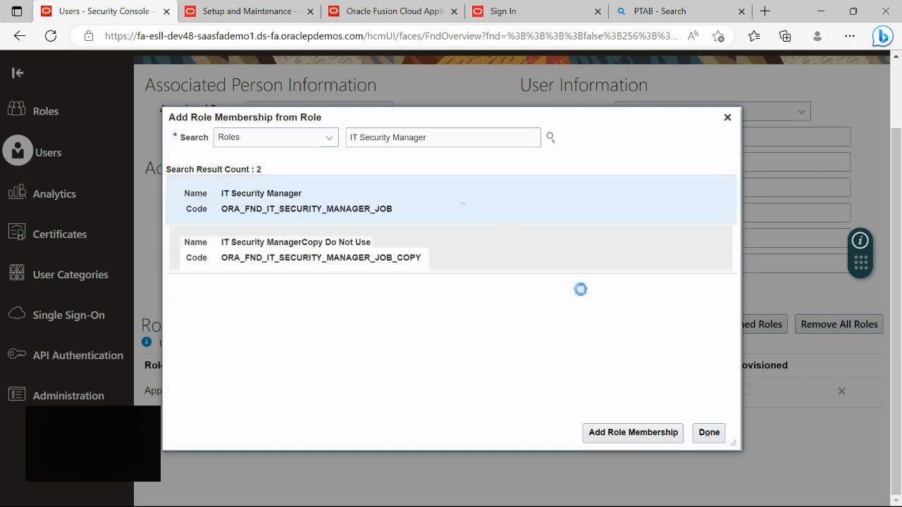
left_click(633, 432)
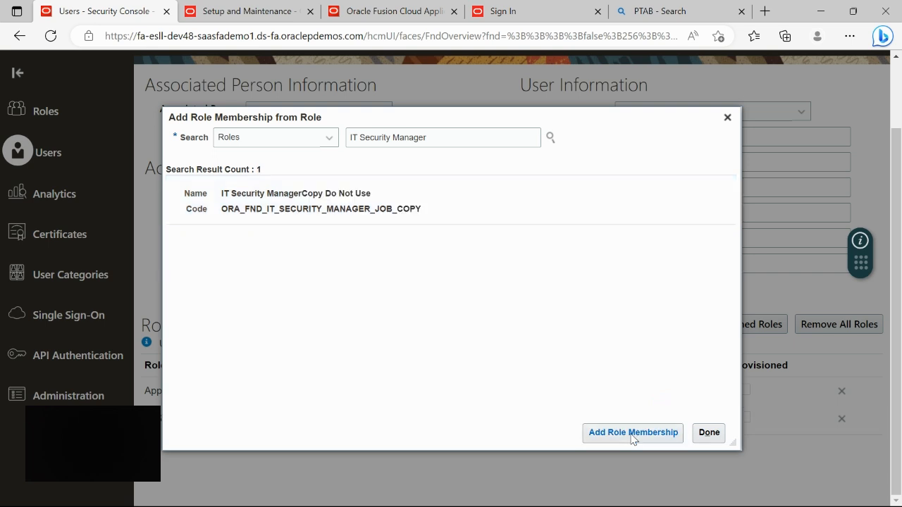
left_click(707, 433)
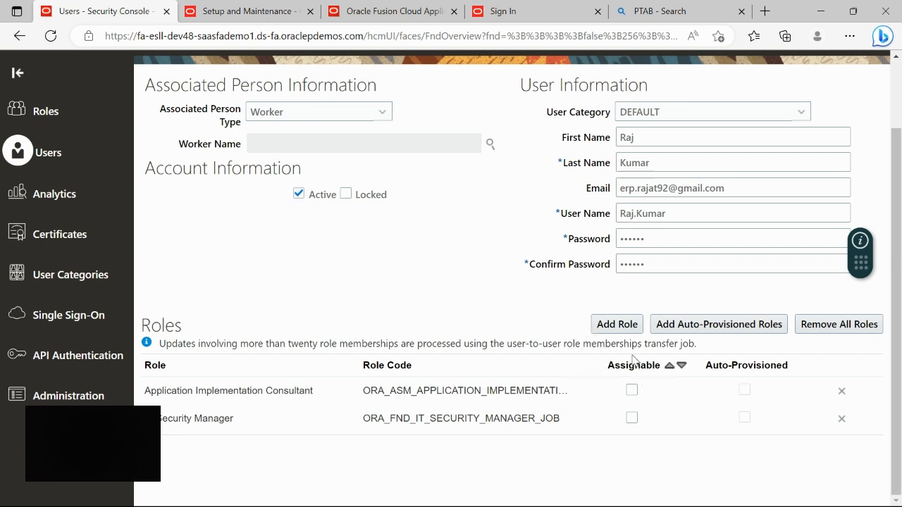
left_click(605, 326)
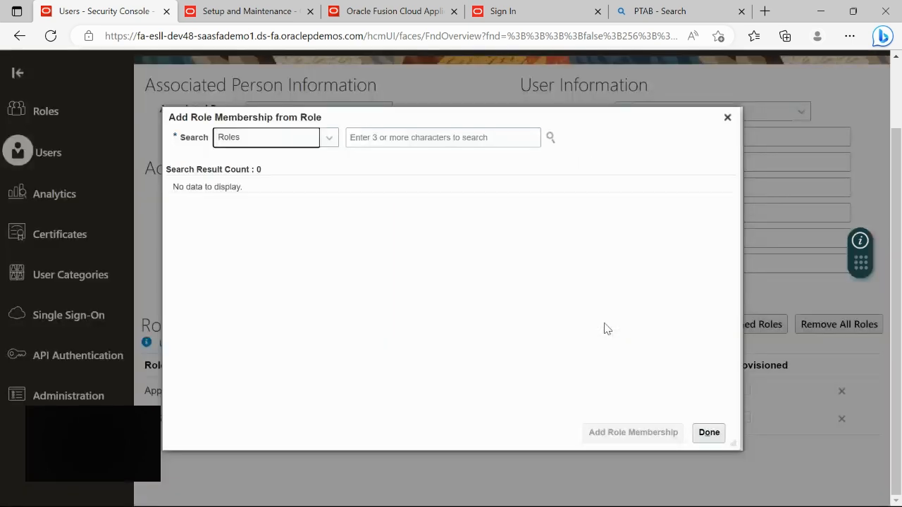
left_click(329, 138)
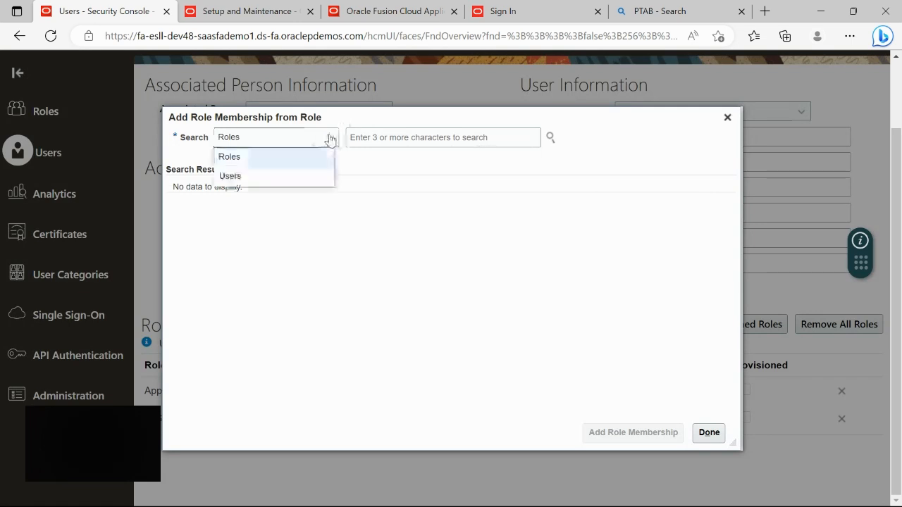
left_click(247, 179)
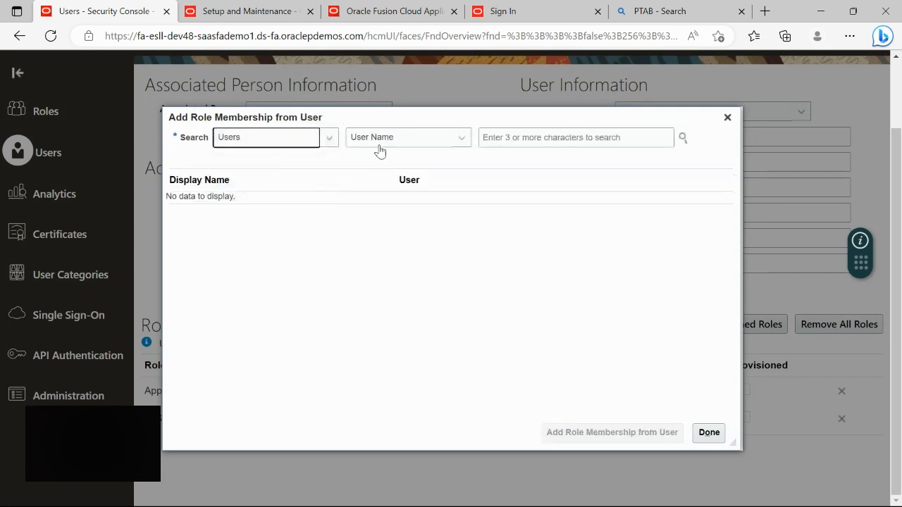
left_click(518, 139)
type("Kevin")
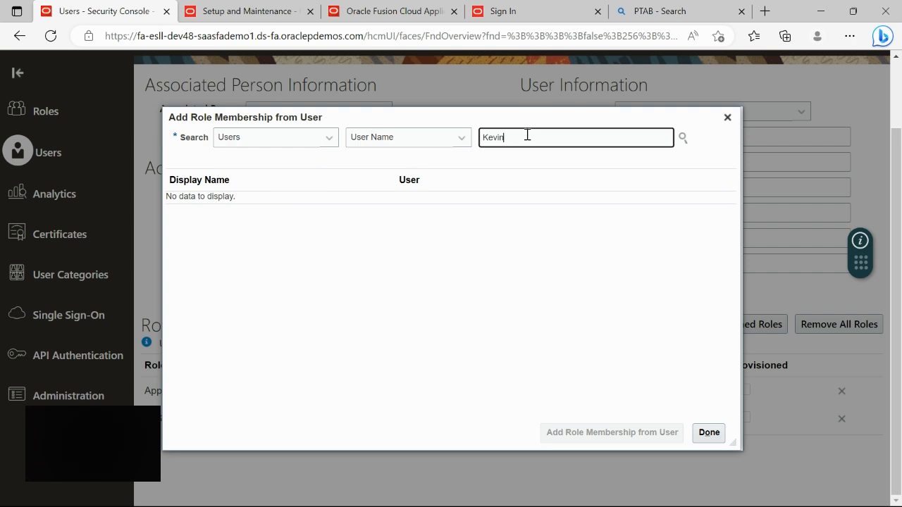
left_click(681, 137)
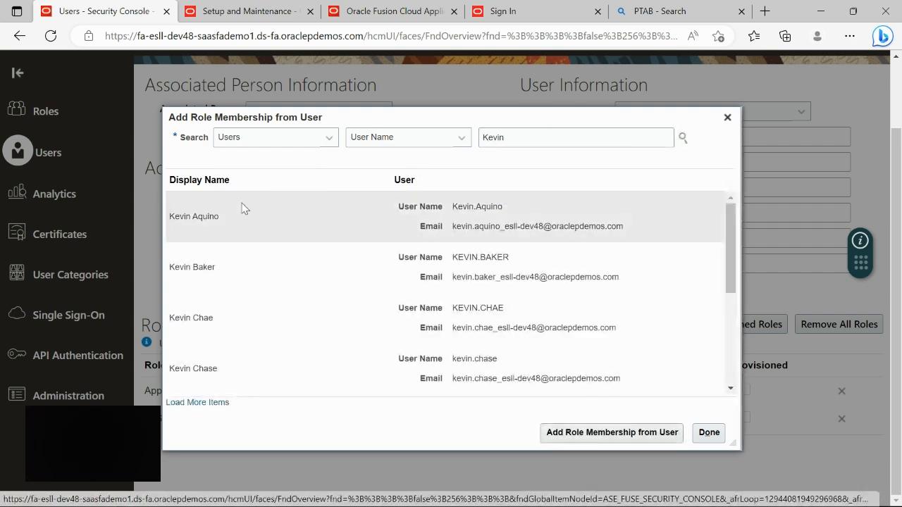
left_click(216, 215)
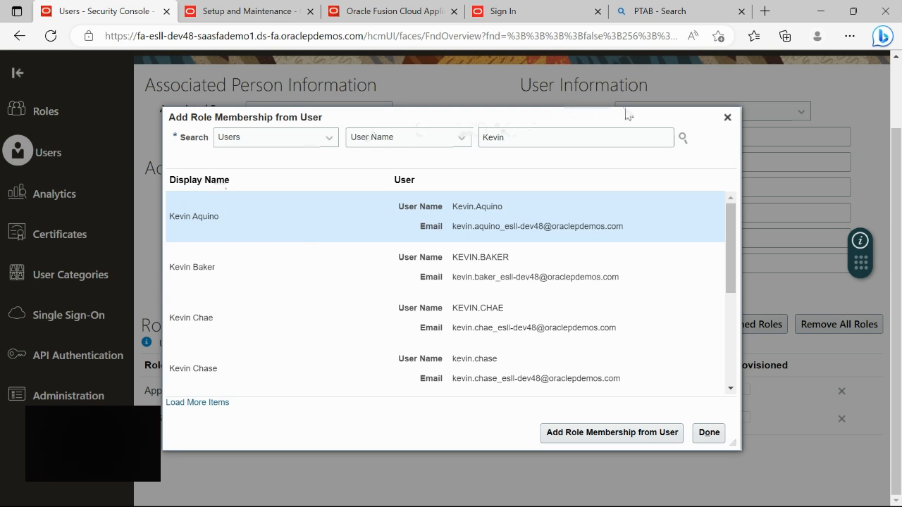
left_click(709, 432)
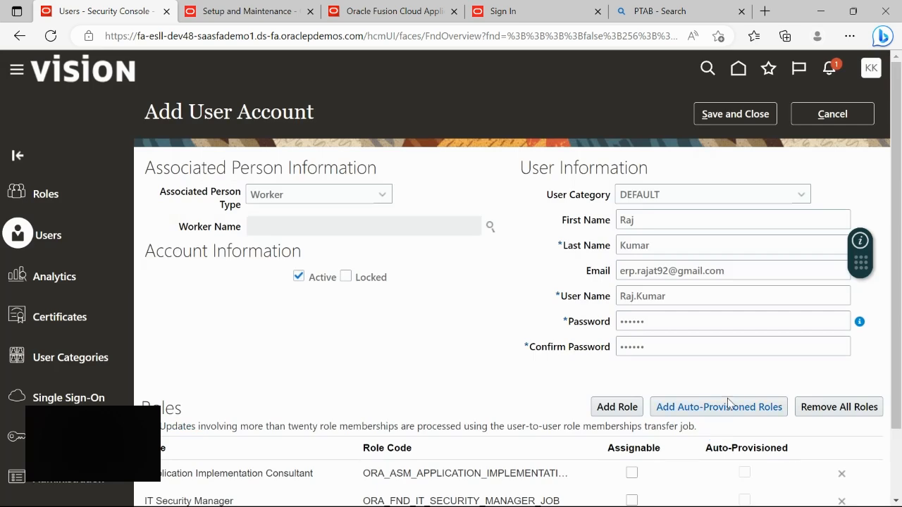
- Mark Application Implementation Consultant and IT Security Manager as assignable, then save the account
scroll(473, 396, "down", 2)
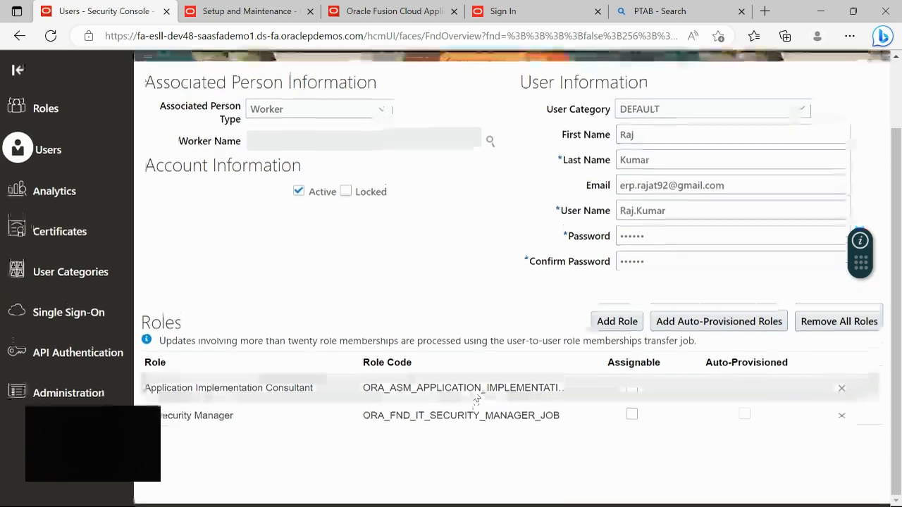
left_click(631, 392)
left_click(632, 420)
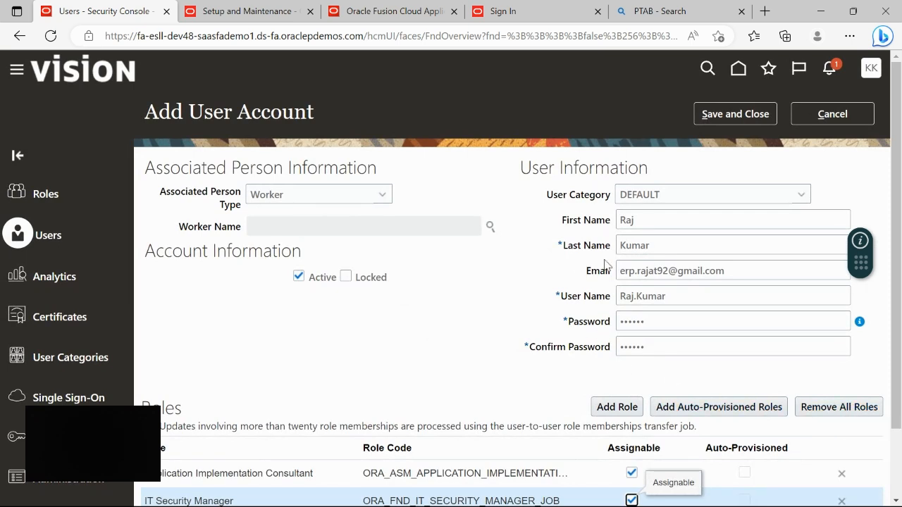
left_click(735, 118)
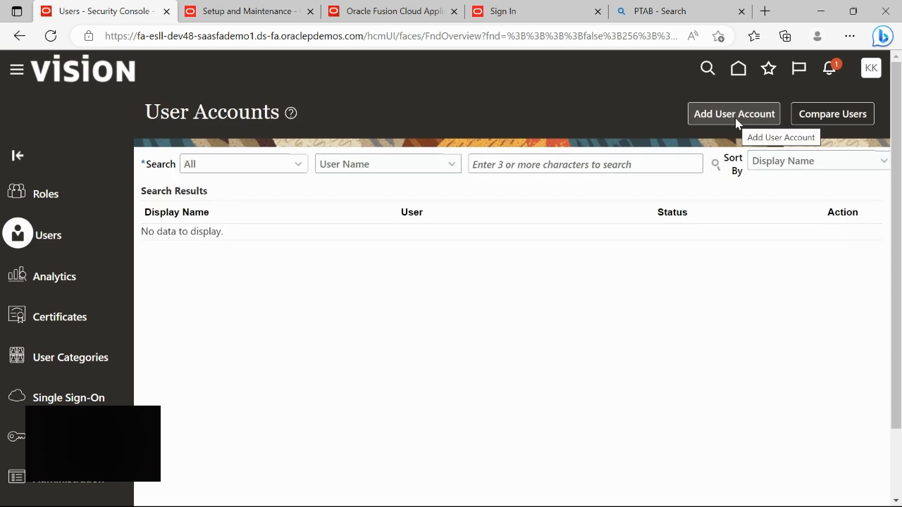
- Sign out of the current Oracle Fusion session
left_click(872, 69)
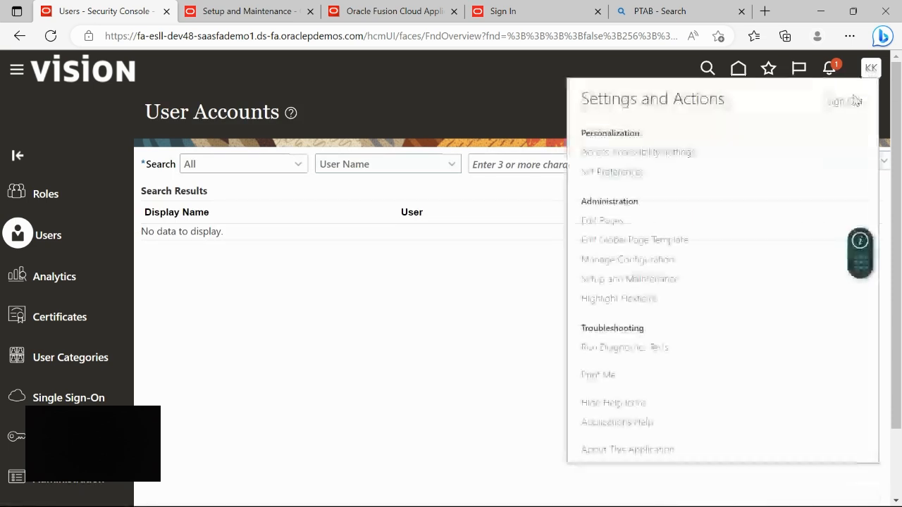
left_click(844, 101)
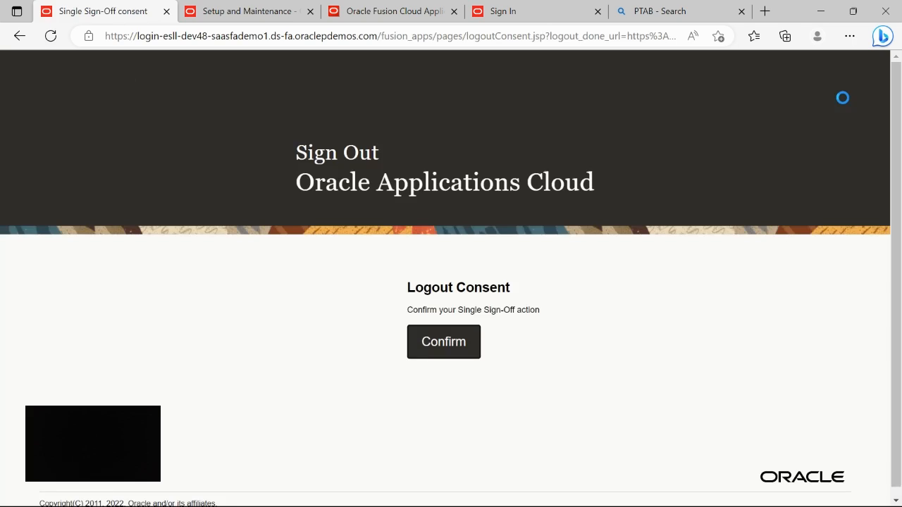
left_click(454, 342)
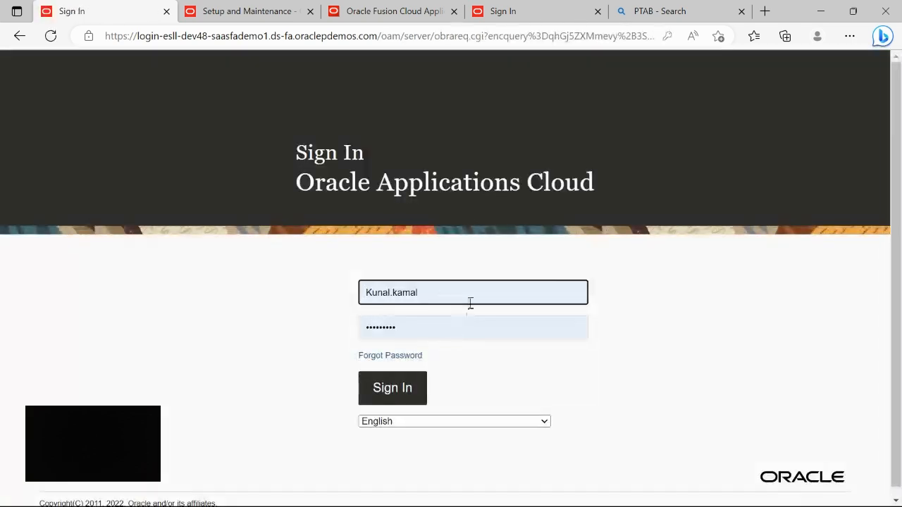
- Replace the remembered user ID with the new user's ID and enter the password
left_click(431, 293)
key("BackSpace")
key("BackSpace")
key("BackSpace")
key("BackSpace")
key("BackSpace")
key("BackSpace")
key("BackSpace")
key("BackSpace")
key("BackSpace")
key("BackSpace")
key("BackSpace")
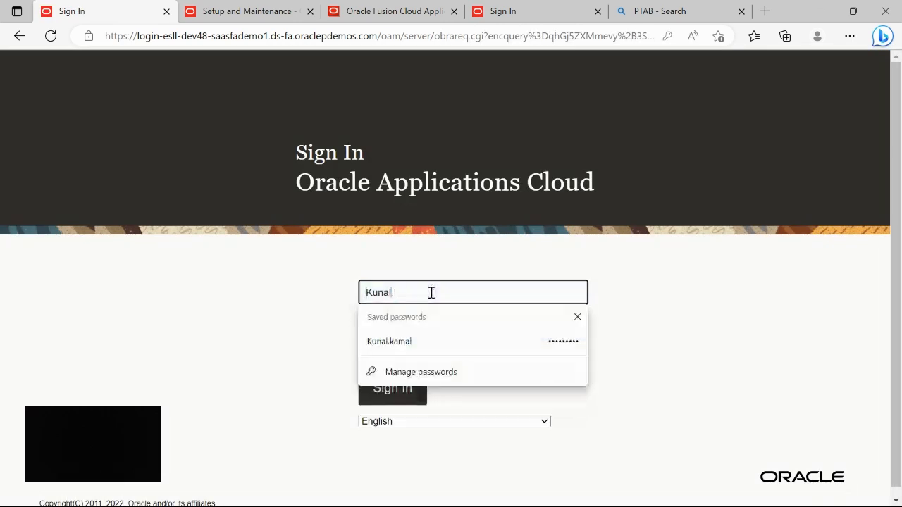
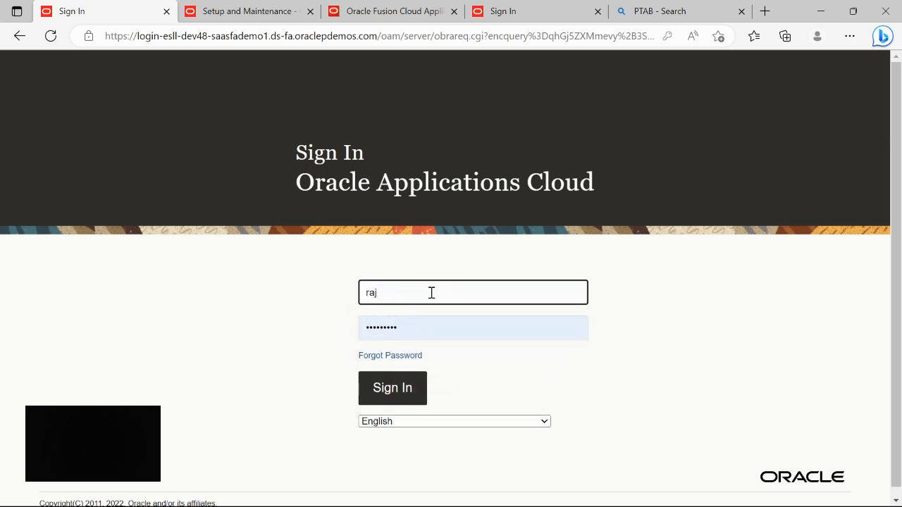
key("Tab")
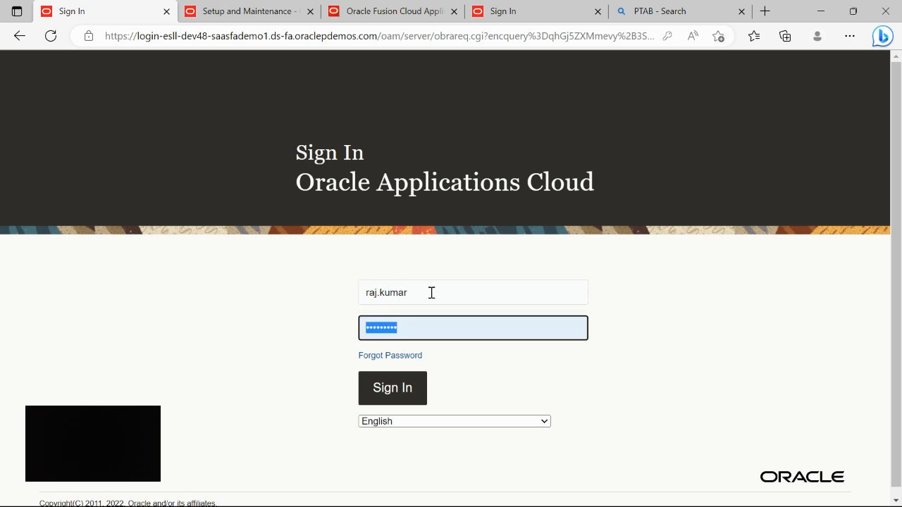
type("•")
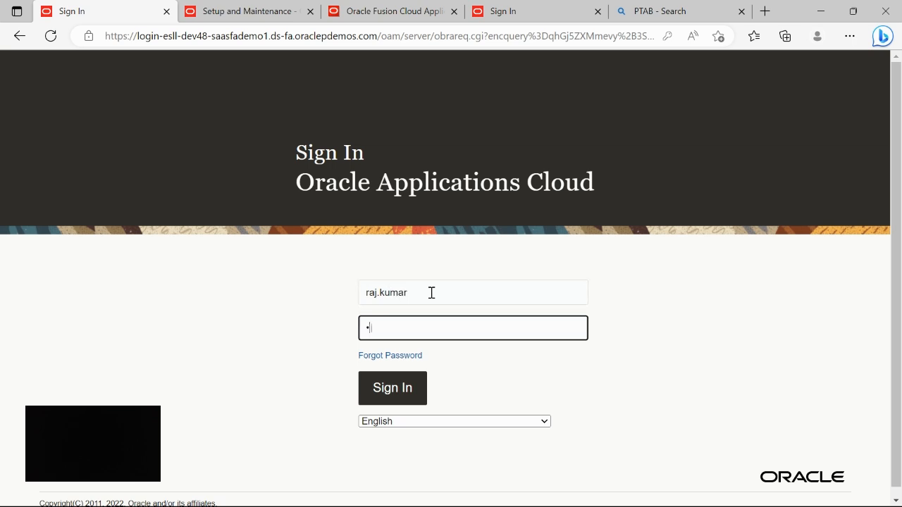
type("••••")
- Sign in as the new user and dismiss the browser's saved-password notice
key("Return")
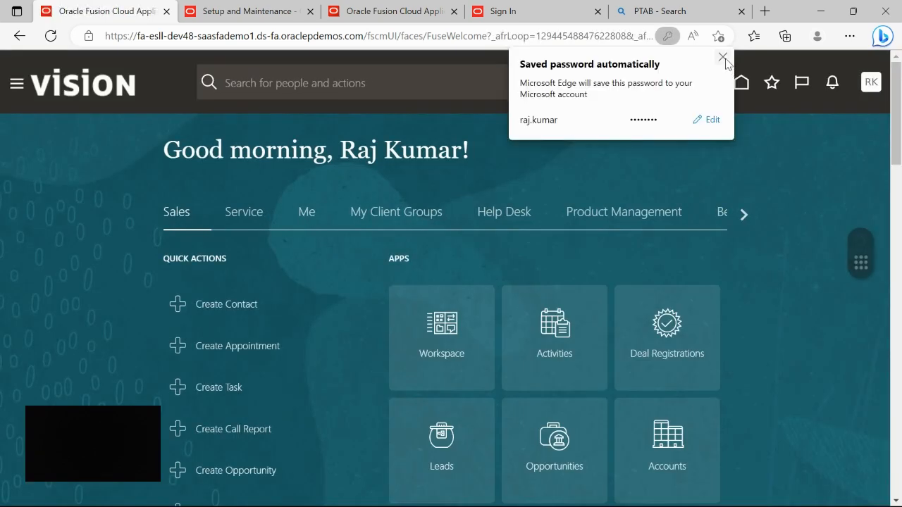
left_click(723, 55)
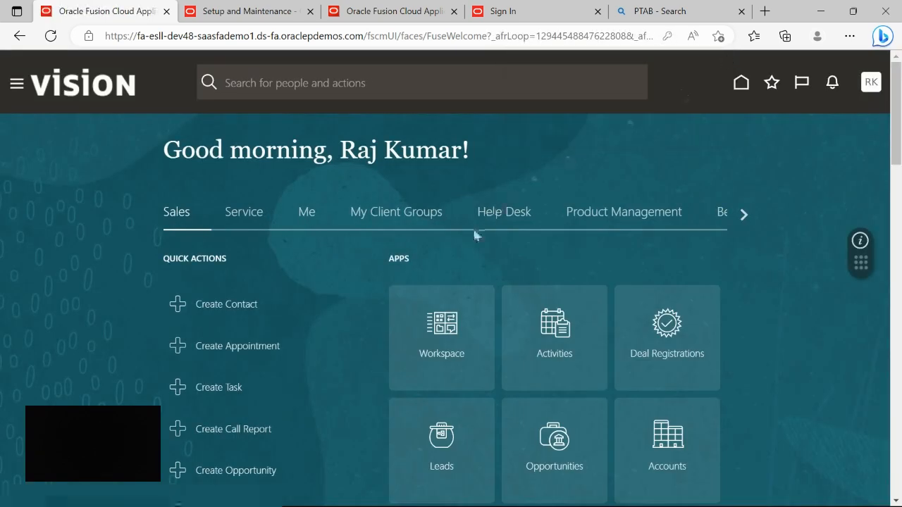
scroll(591, 280, "down", 3)
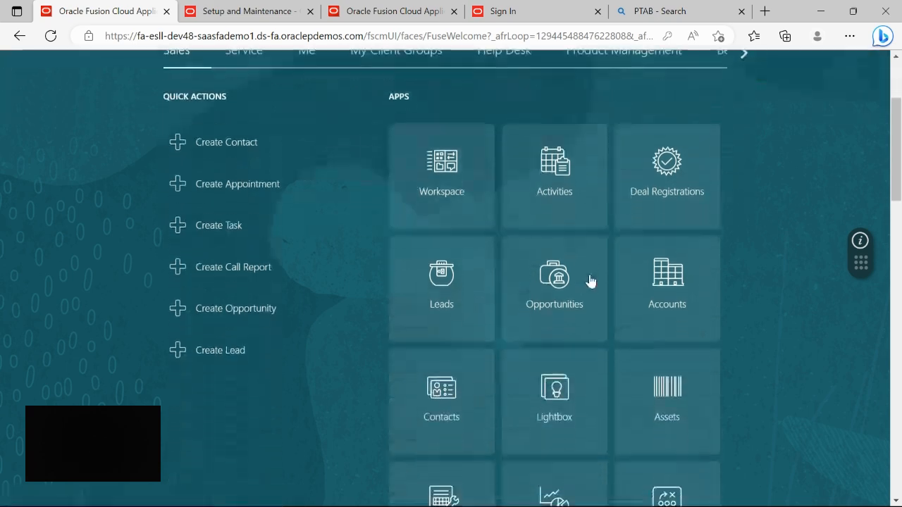
scroll(590, 280, "up", 3)
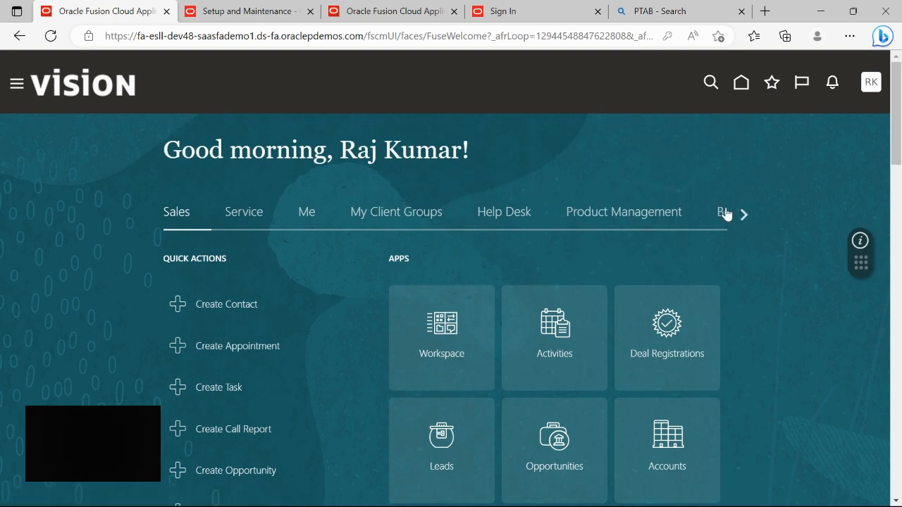
- Browse the home page areas, including Order Management, Supply Chain Planning and Fixed Assets
left_click(743, 215)
left_click(744, 215)
left_click(744, 215)
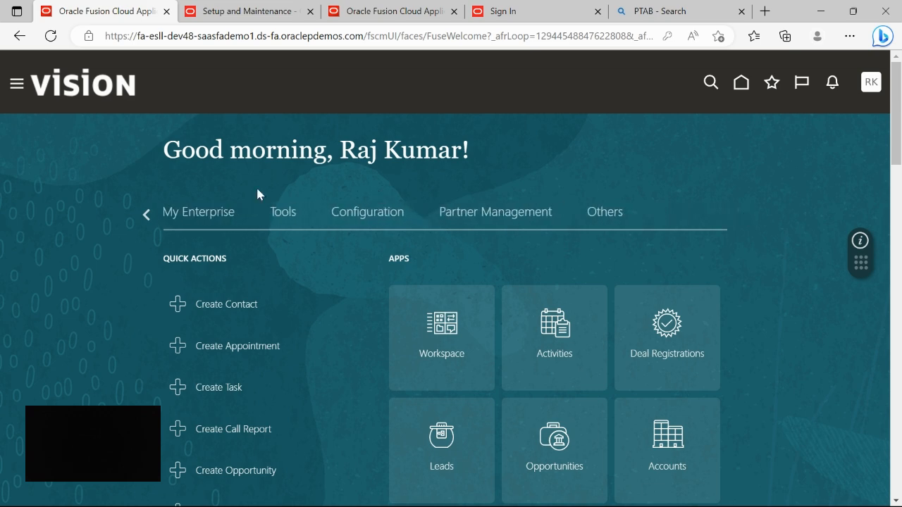
left_click(146, 214)
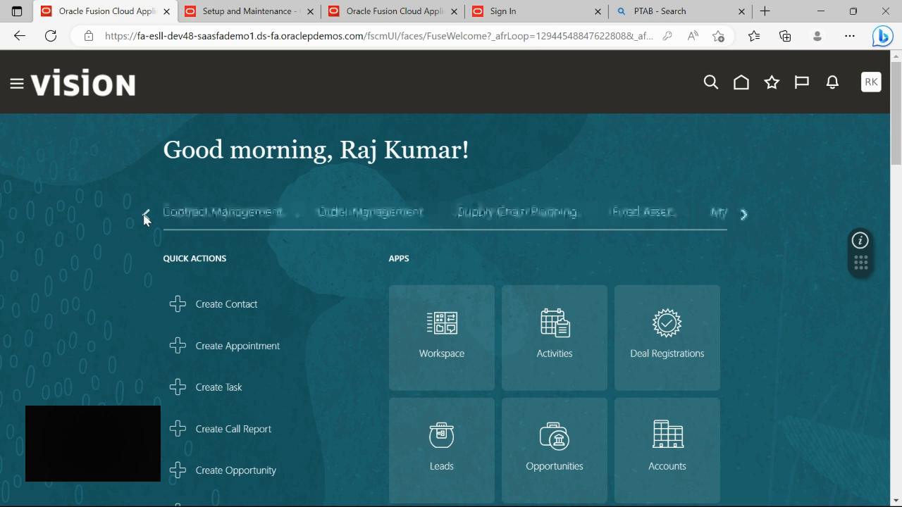
left_click(406, 215)
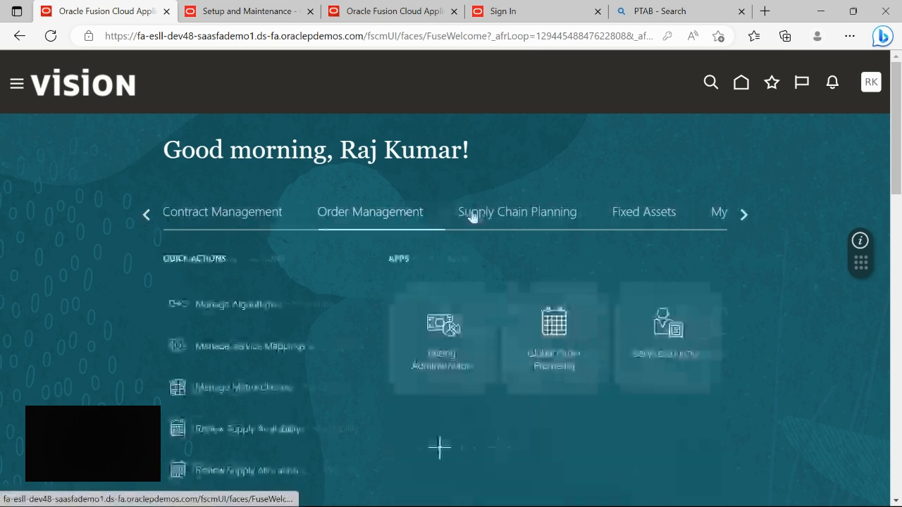
left_click(529, 212)
left_click(624, 219)
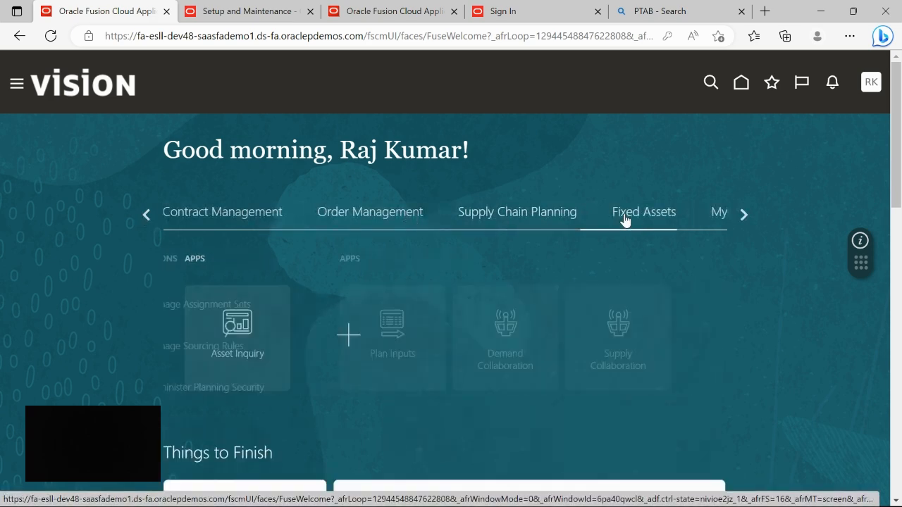
left_click(745, 215)
left_click(749, 218)
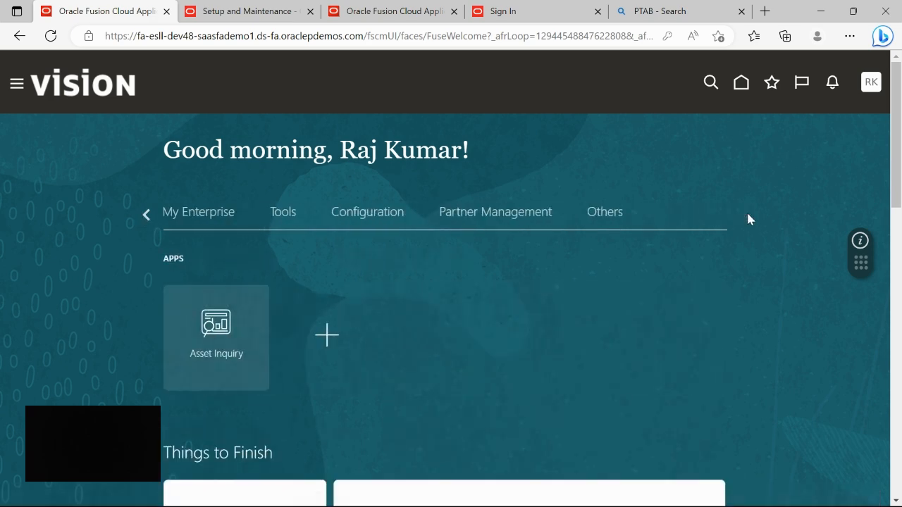
left_click(145, 214)
left_click(146, 215)
left_click(146, 215)
double_click(146, 215)
left_click(146, 215)
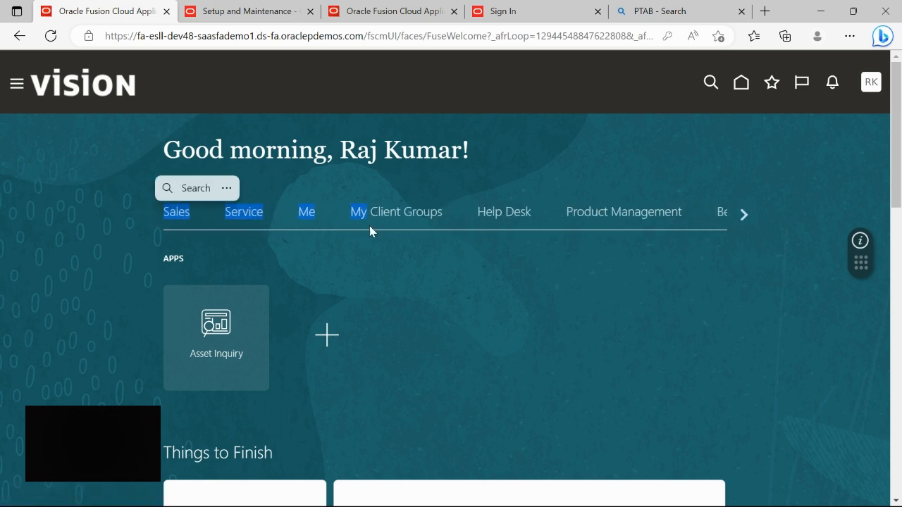
left_click(556, 277)
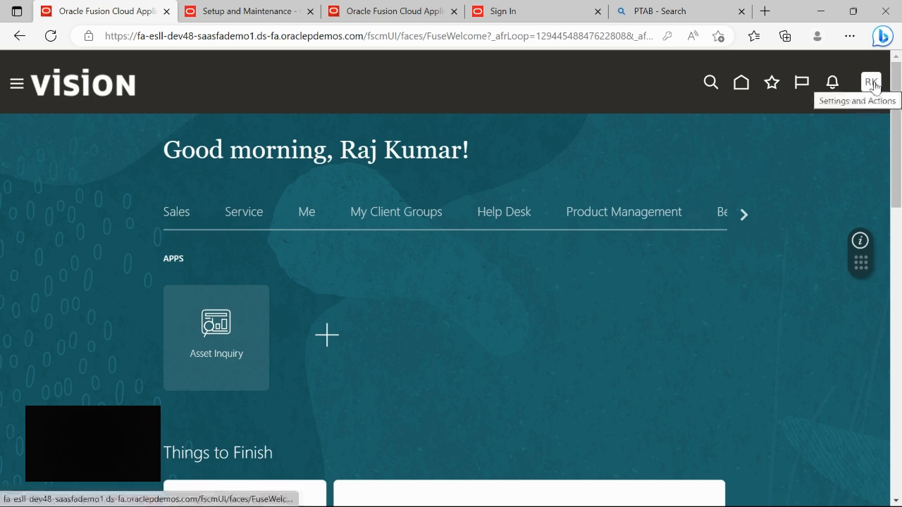
- Review the Tools area's apps, then go to Setup and Maintenance from the account menu
left_click(745, 215)
left_click(744, 214)
left_click(745, 215)
left_click(744, 214)
left_click(279, 224)
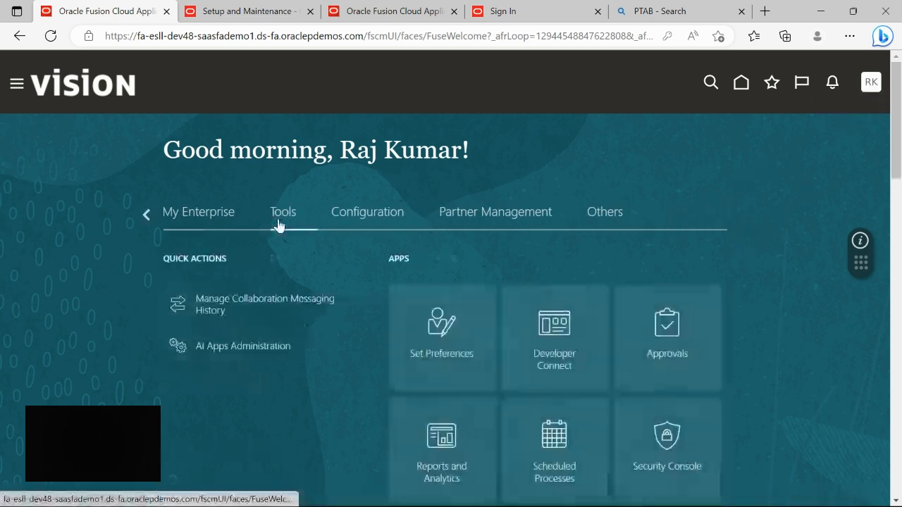
scroll(564, 266, "down", 4)
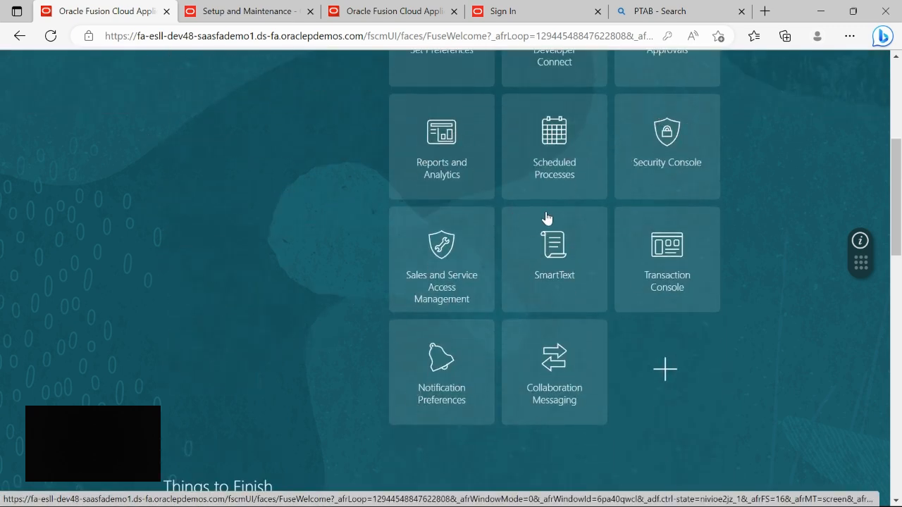
scroll(547, 218, "up", 3)
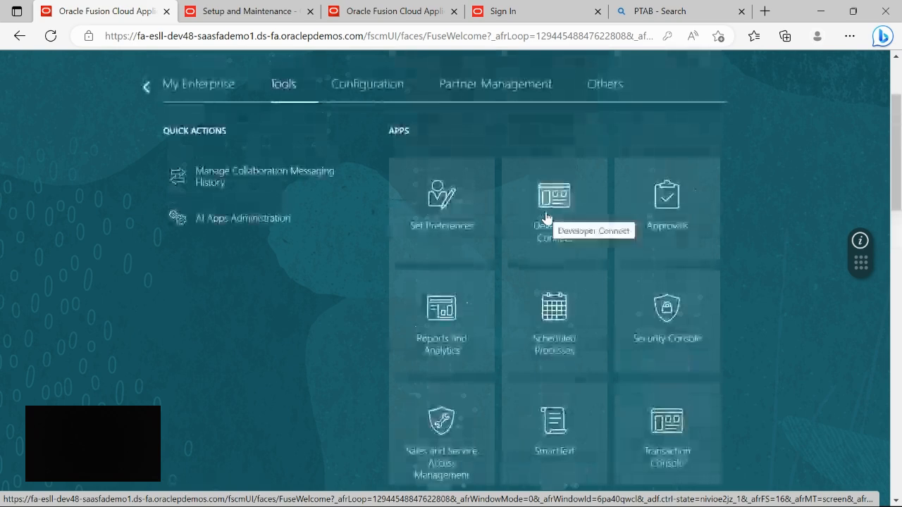
scroll(547, 218, "up", 2)
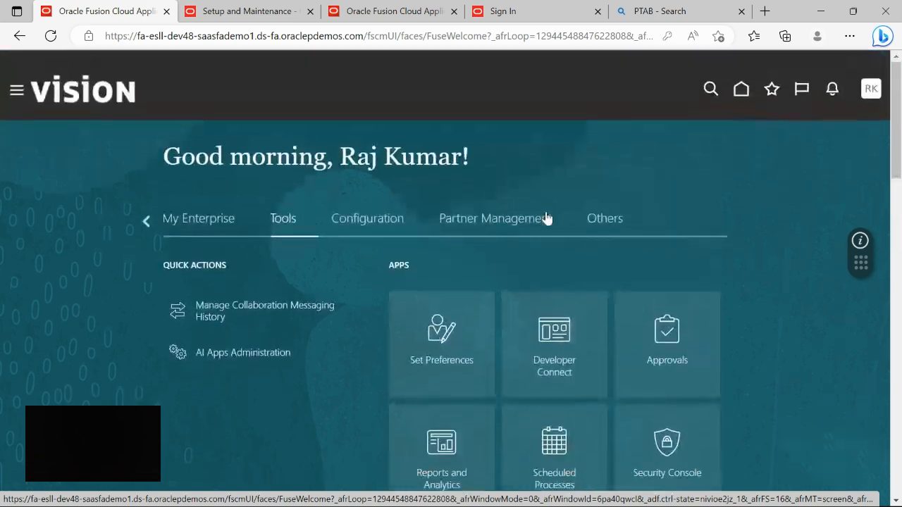
left_click(872, 83)
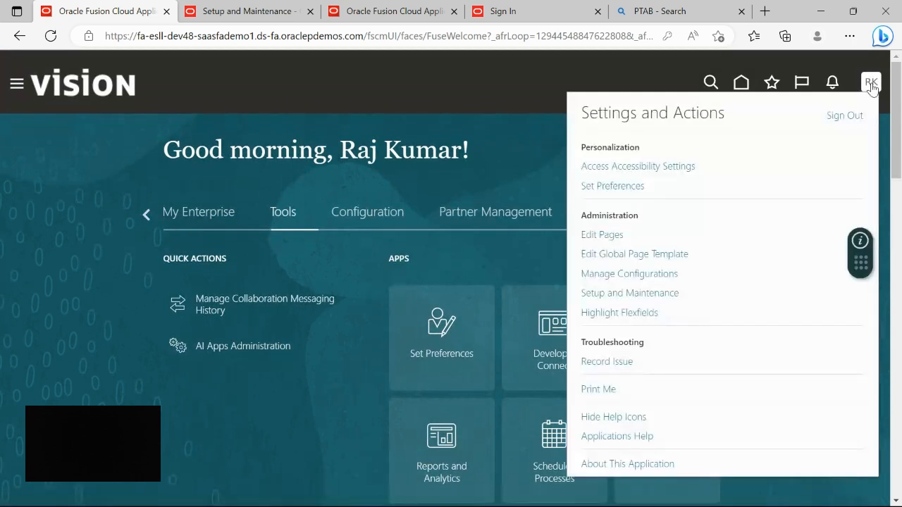
left_click(632, 295)
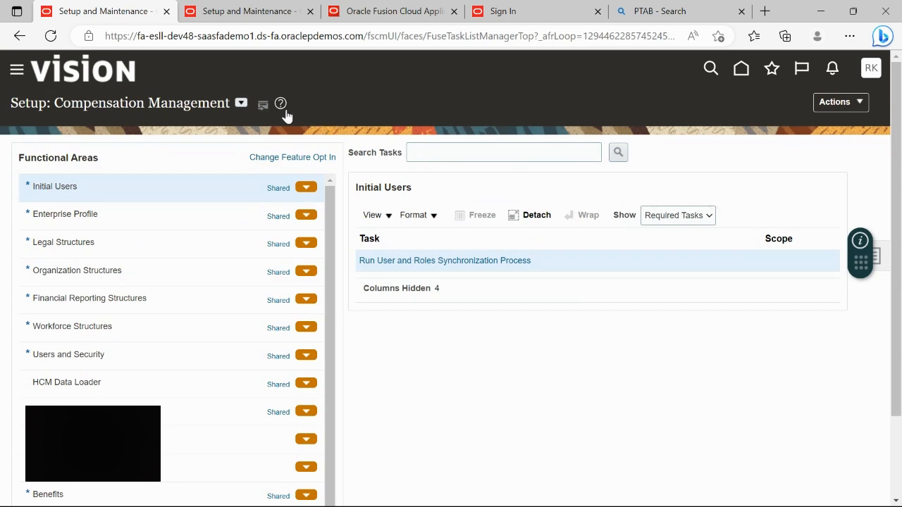
- View the Compensation Management setup offerings list, then open the account options menu
left_click(241, 103)
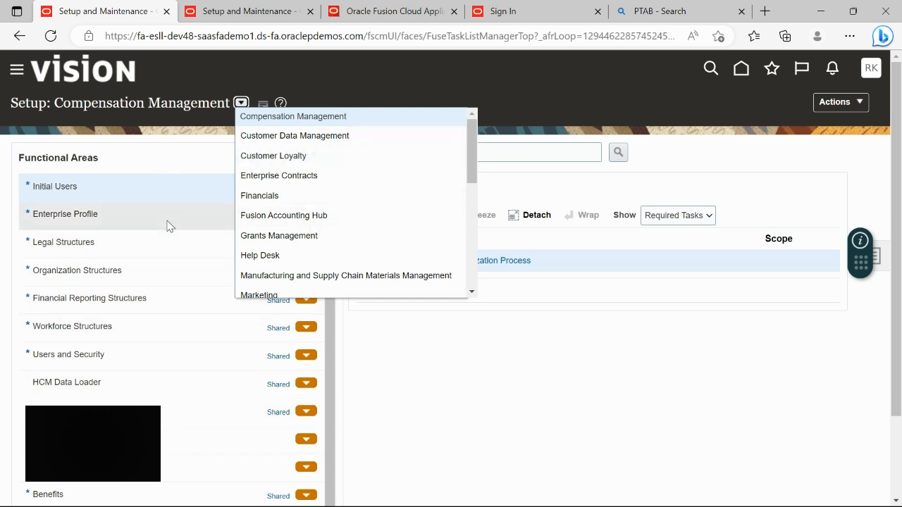
left_click(525, 385)
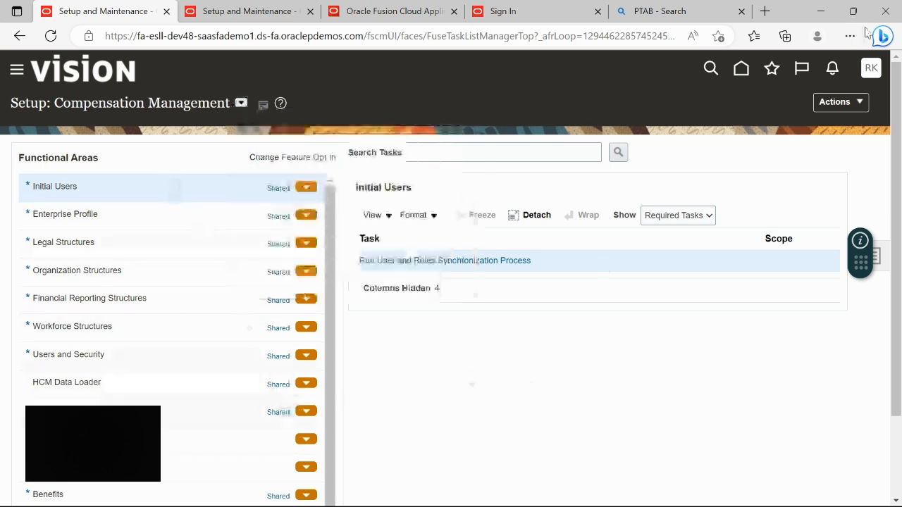
left_click(872, 69)
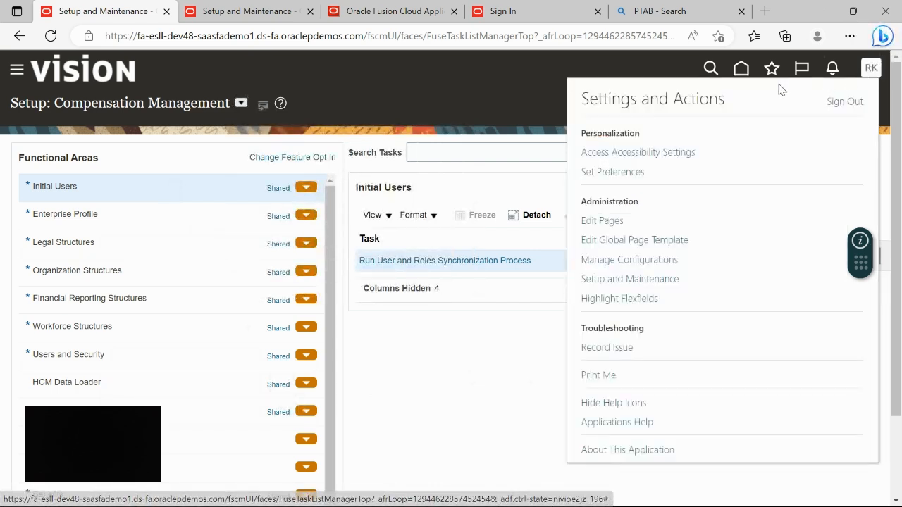